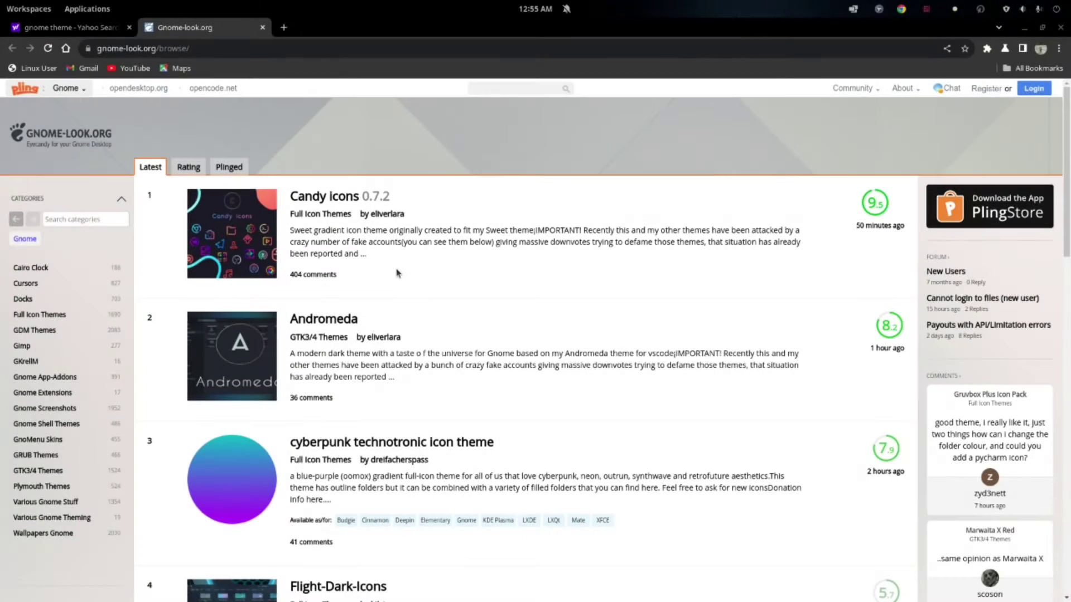
# Filter to GTK3/4 Themes, go to page 2, and open the Bubble 2.0.4 theme page.
pyautogui.scroll(-6, 403, 270)
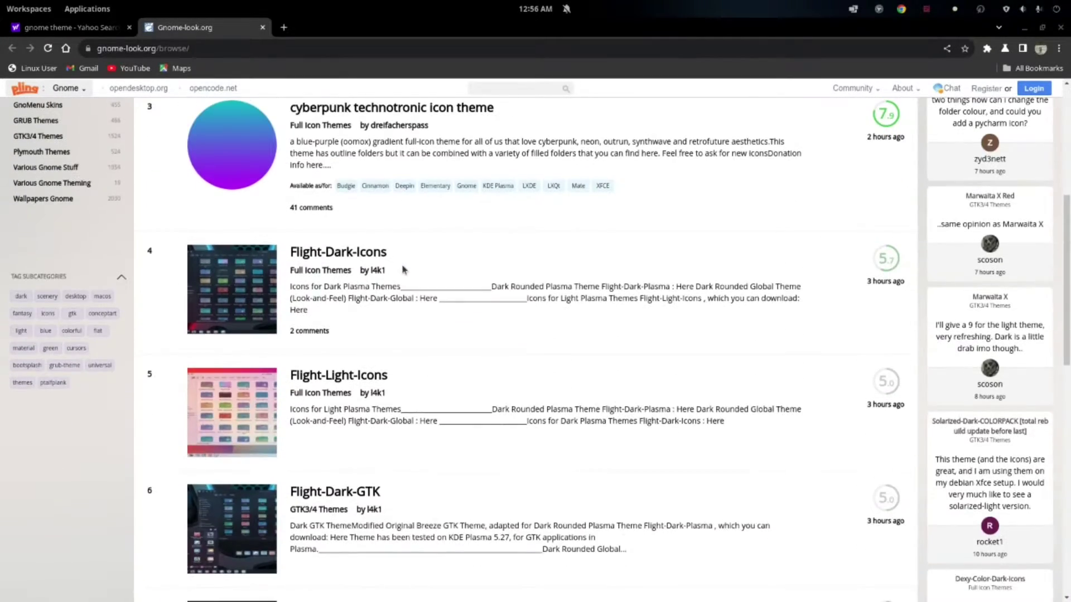
pyautogui.scroll(4, 219, 214)
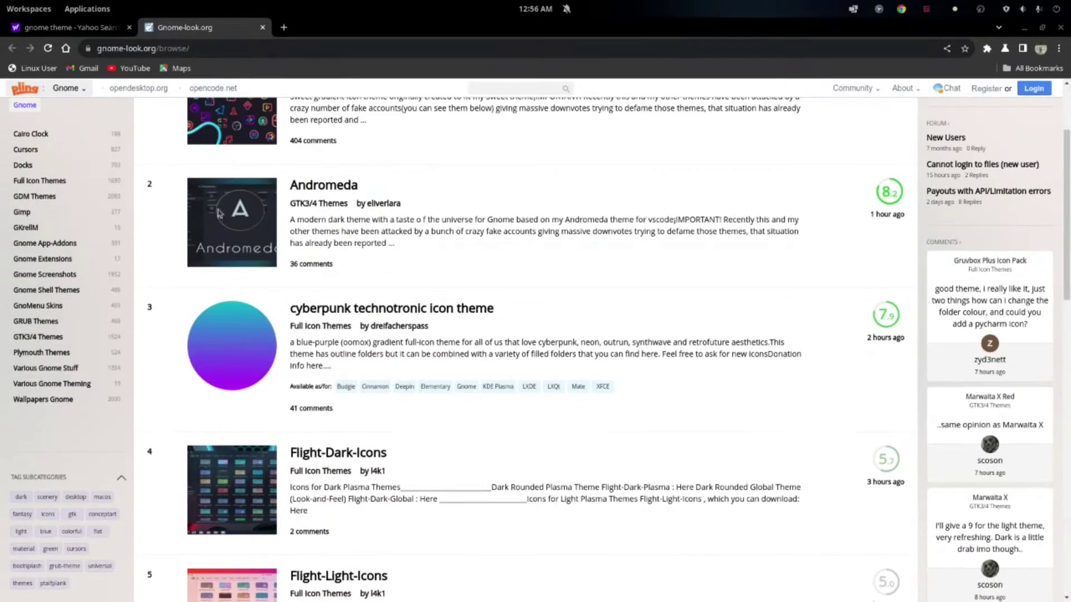
pyautogui.click(38, 338)
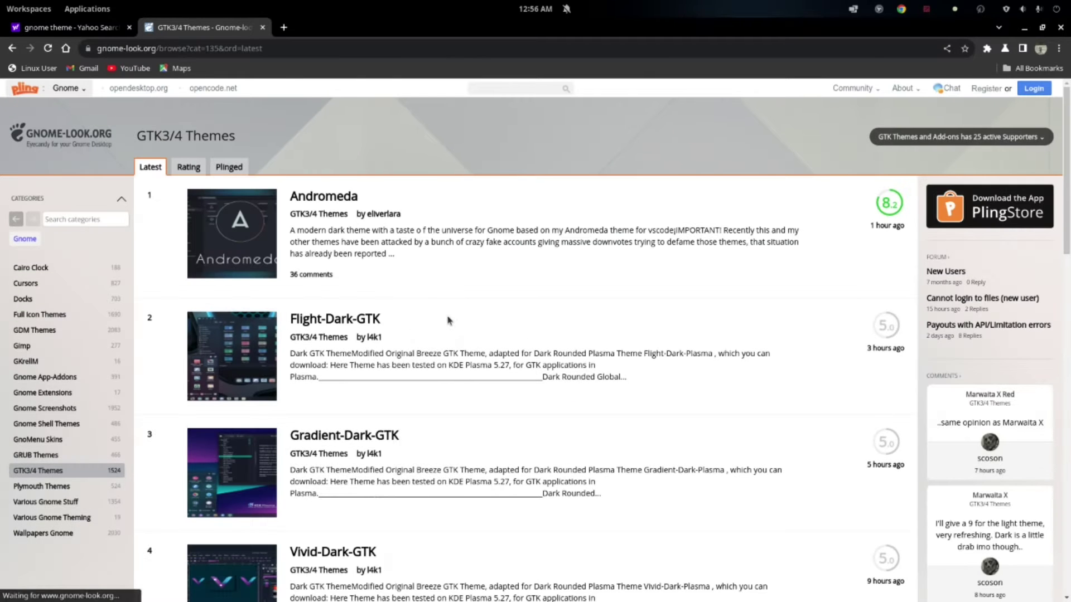
pyautogui.scroll(-5, 448, 319)
pyautogui.scroll(-10, 449, 319)
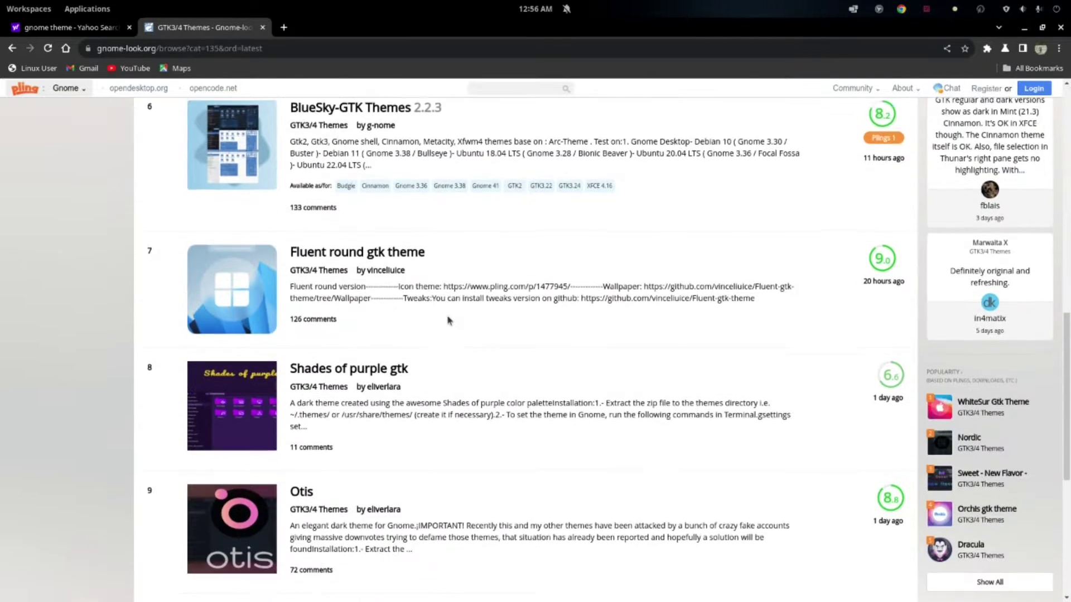
pyautogui.scroll(-5, 448, 318)
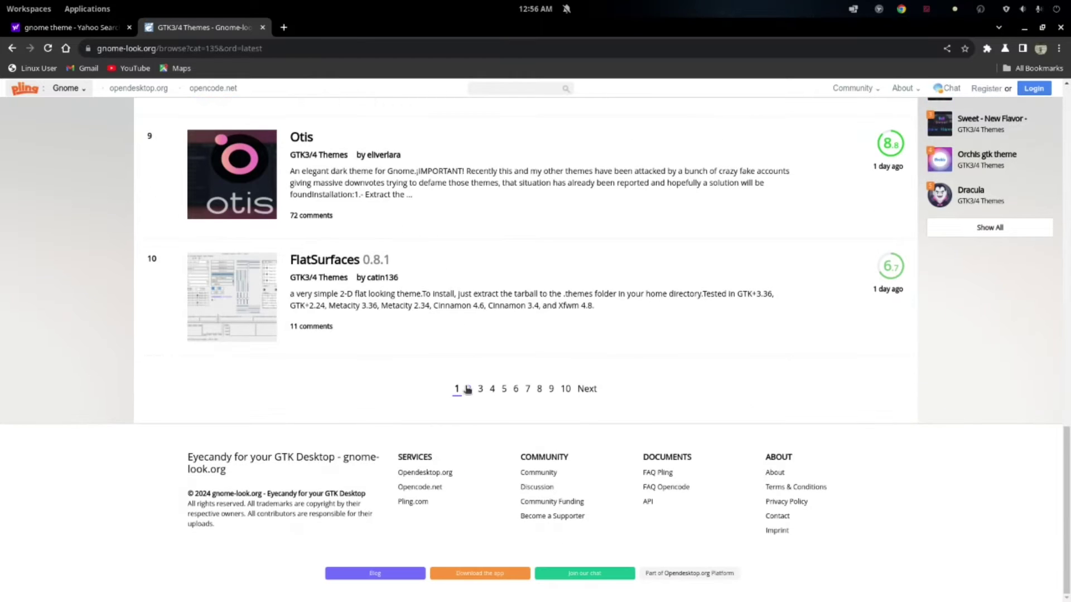
pyautogui.click(468, 389)
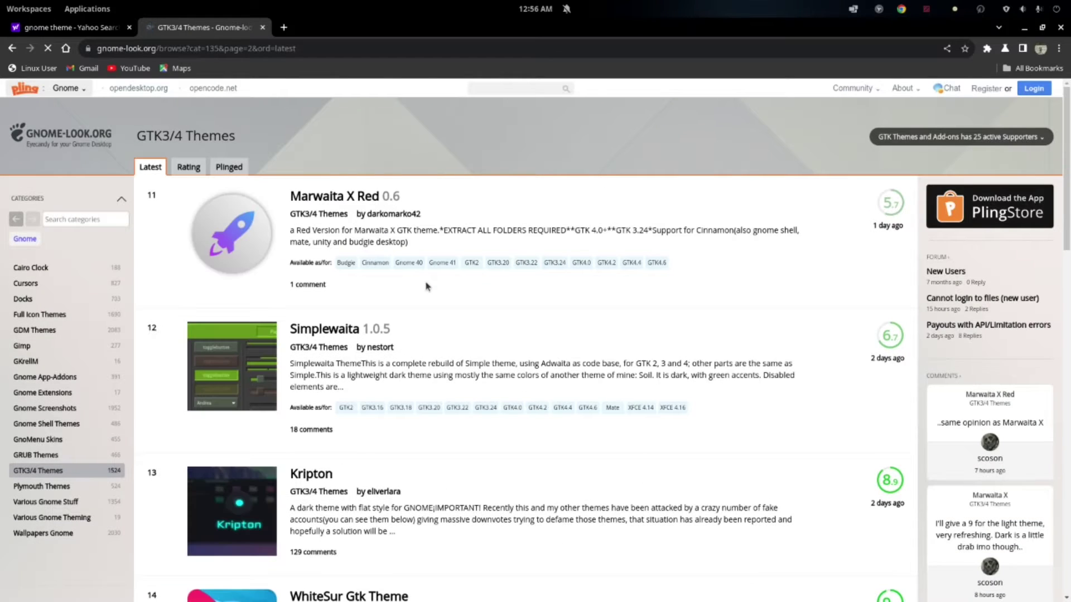
pyautogui.scroll(-3, 426, 287)
pyautogui.scroll(-2, 426, 286)
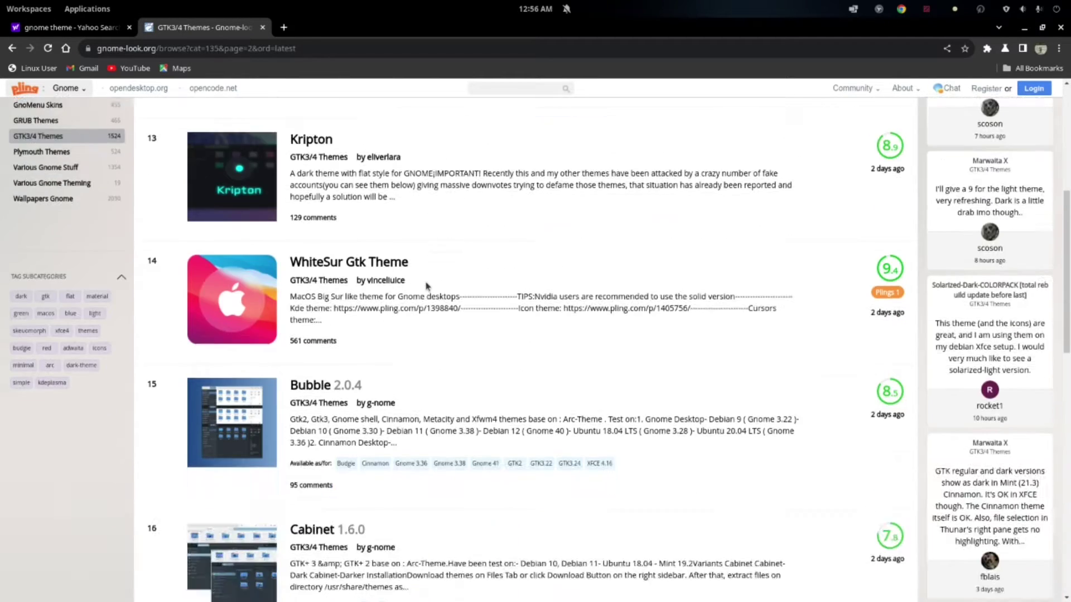
pyautogui.scroll(-2, 427, 287)
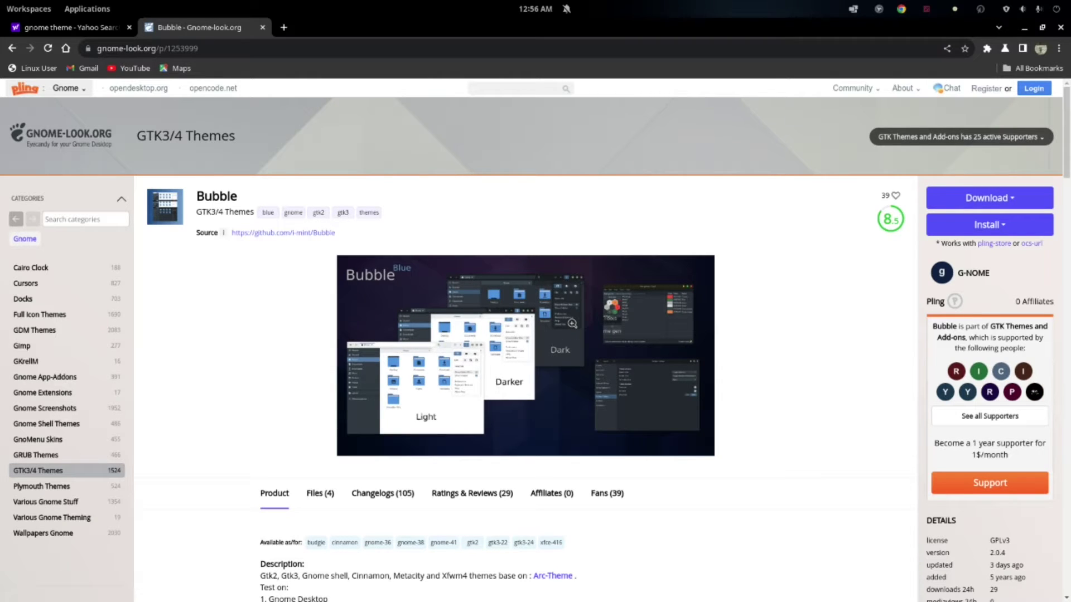
# Download Bubble-Dark.7z from the Bubble theme page and return to the GTK3/4 themes list.
pyautogui.click(969, 207)
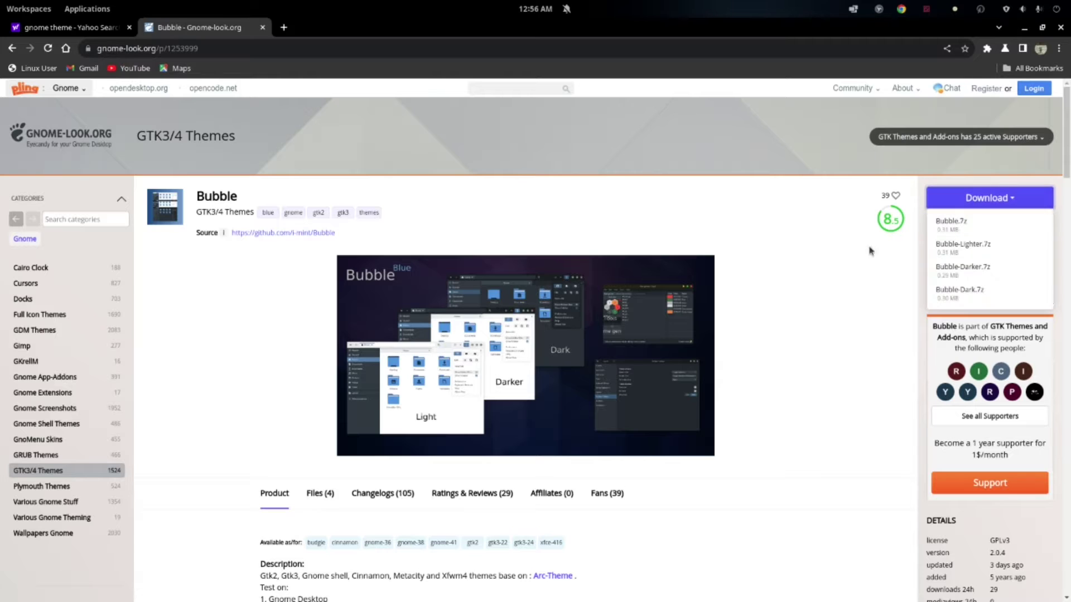
pyautogui.click(953, 294)
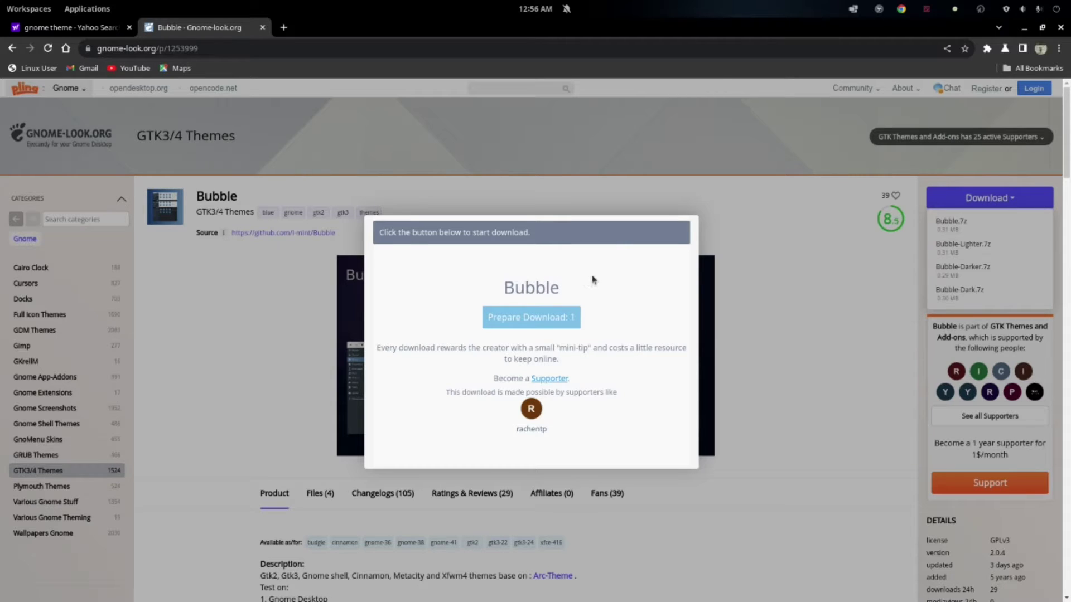
pyautogui.click(539, 318)
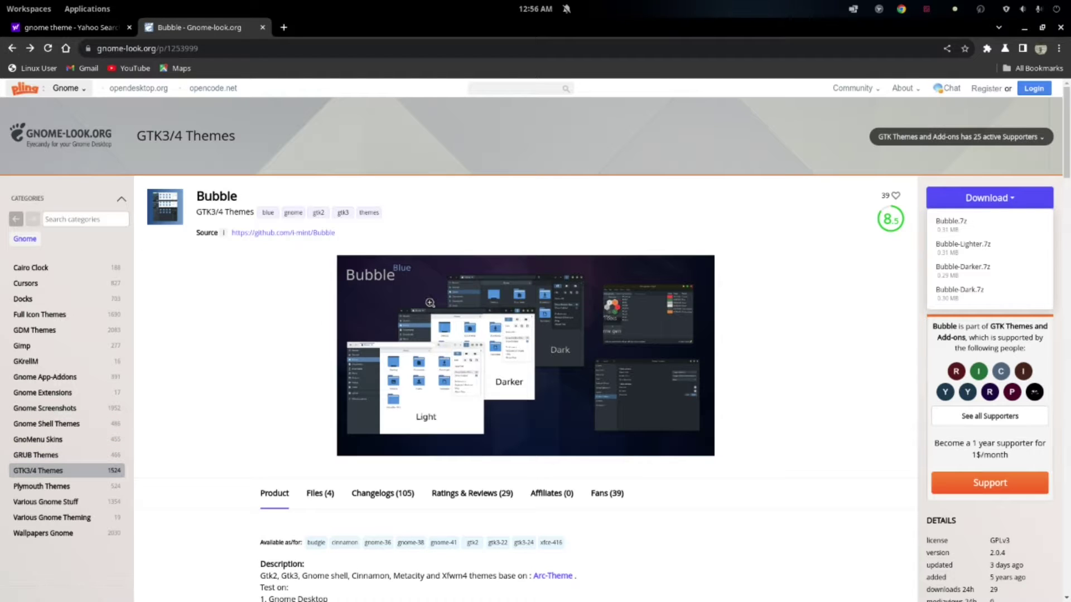
pyautogui.click(11, 48)
# Page through the GTK3/4 Themes listing to pages 3 and 5.
pyautogui.scroll(-5, 446, 333)
pyautogui.scroll(-3, 470, 337)
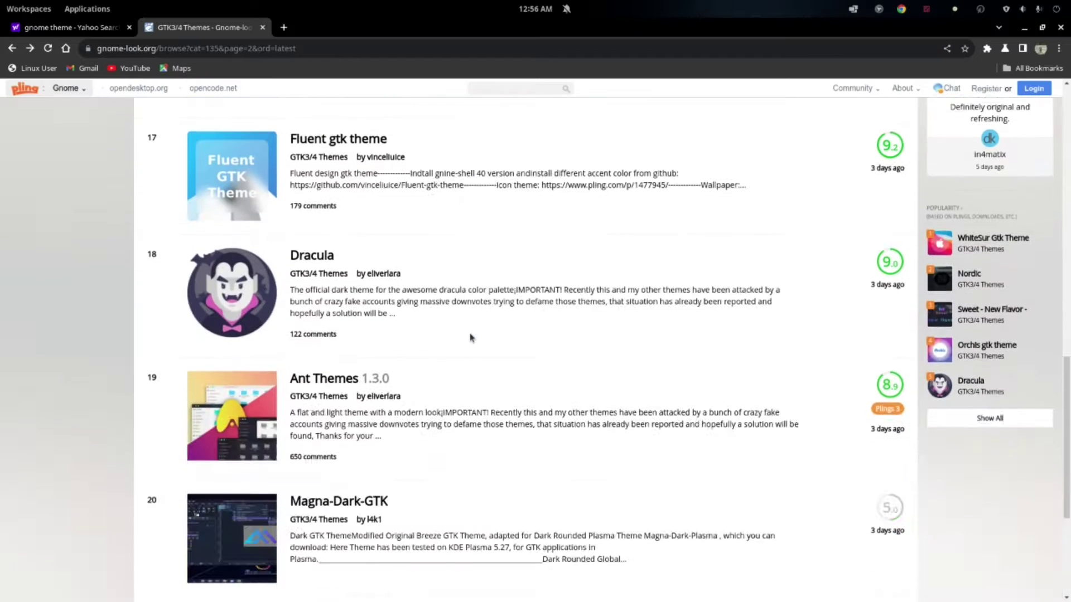
pyautogui.scroll(-4, 505, 401)
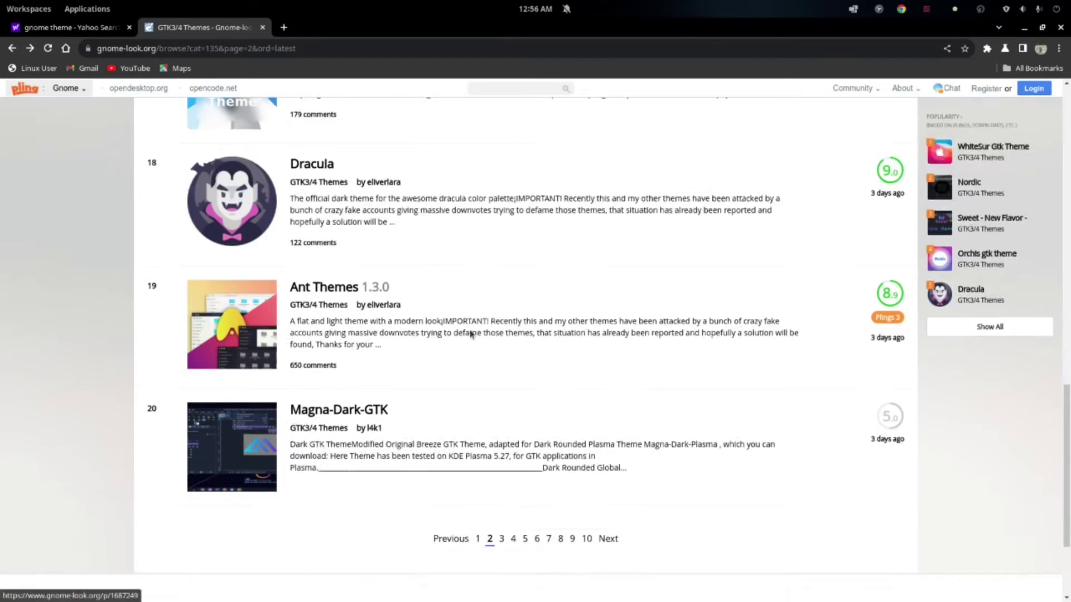
pyautogui.click(502, 456)
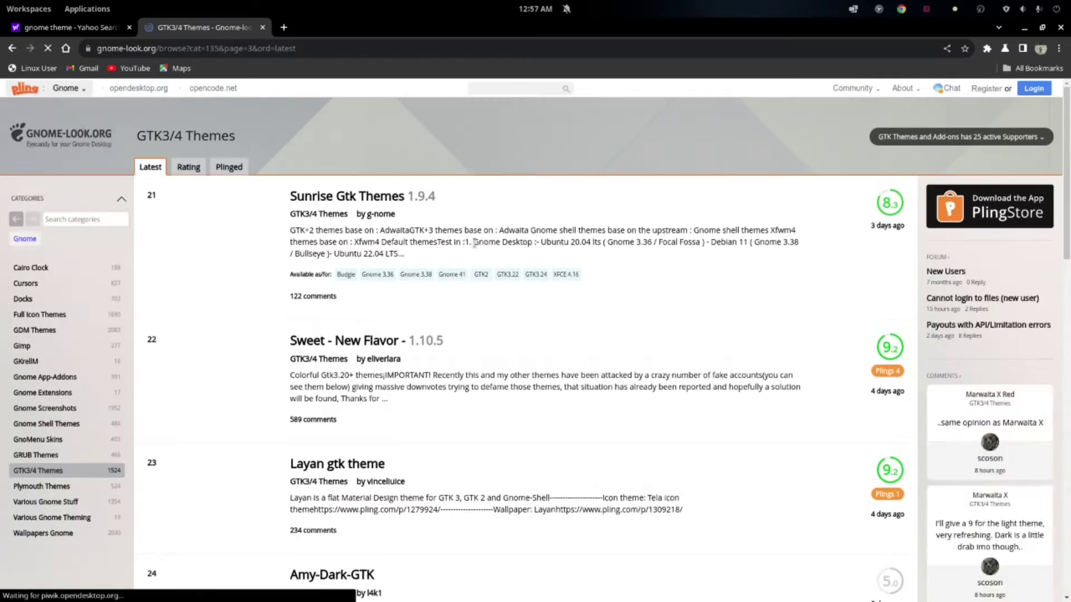
pyautogui.scroll(-8, 472, 239)
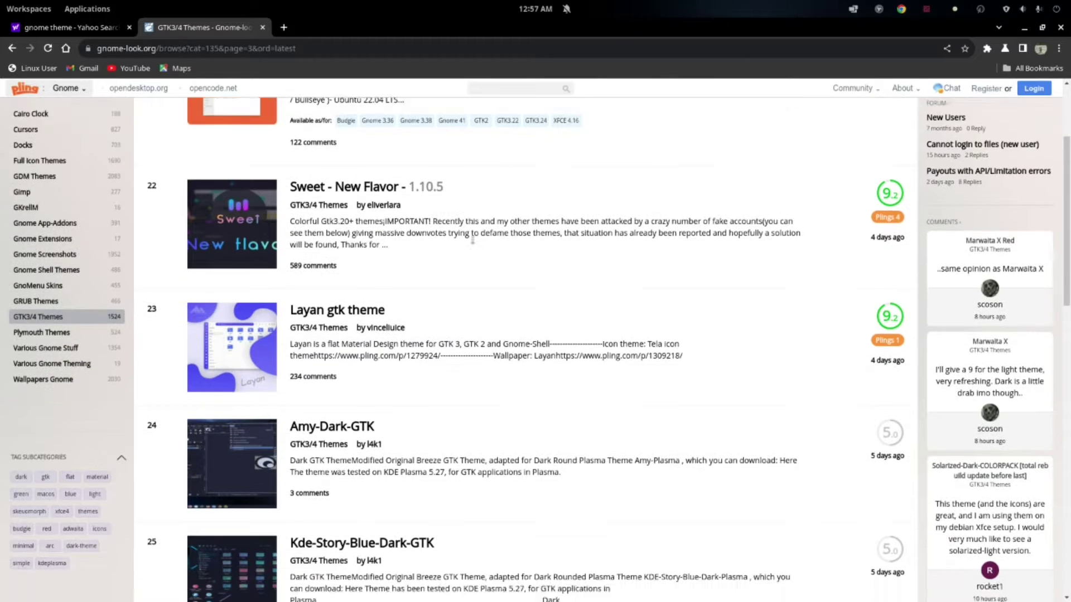
pyautogui.scroll(-4, 472, 238)
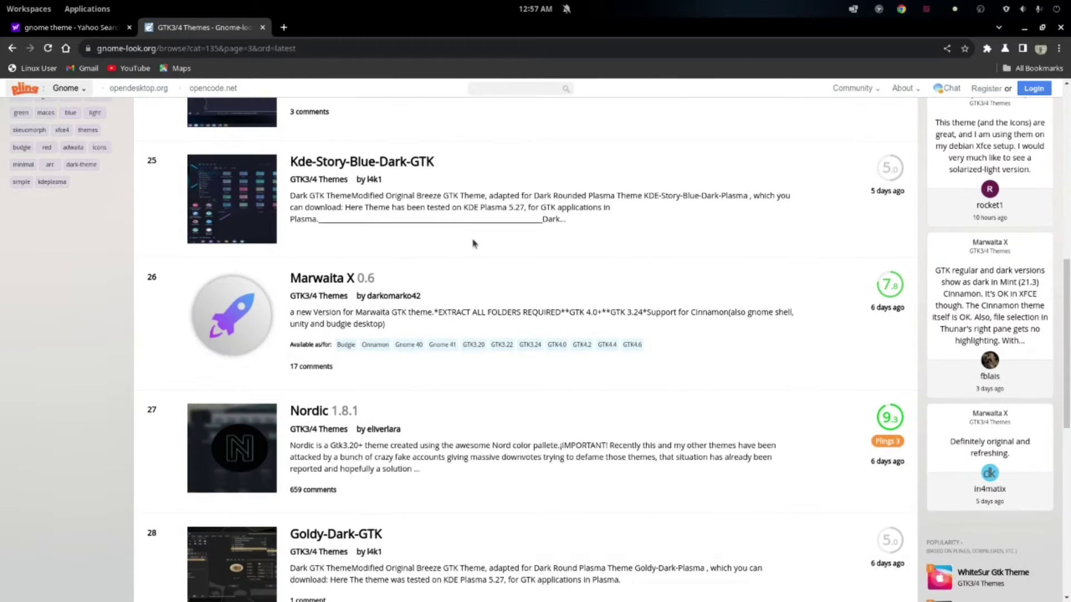
pyautogui.scroll(-10, 473, 244)
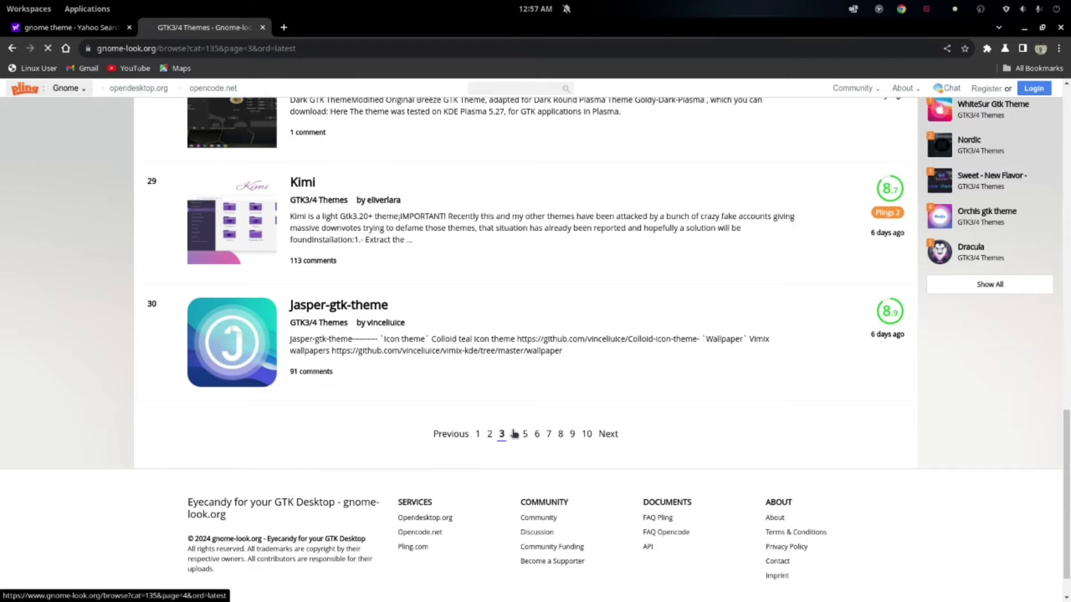
pyautogui.scroll(-1, 531, 317)
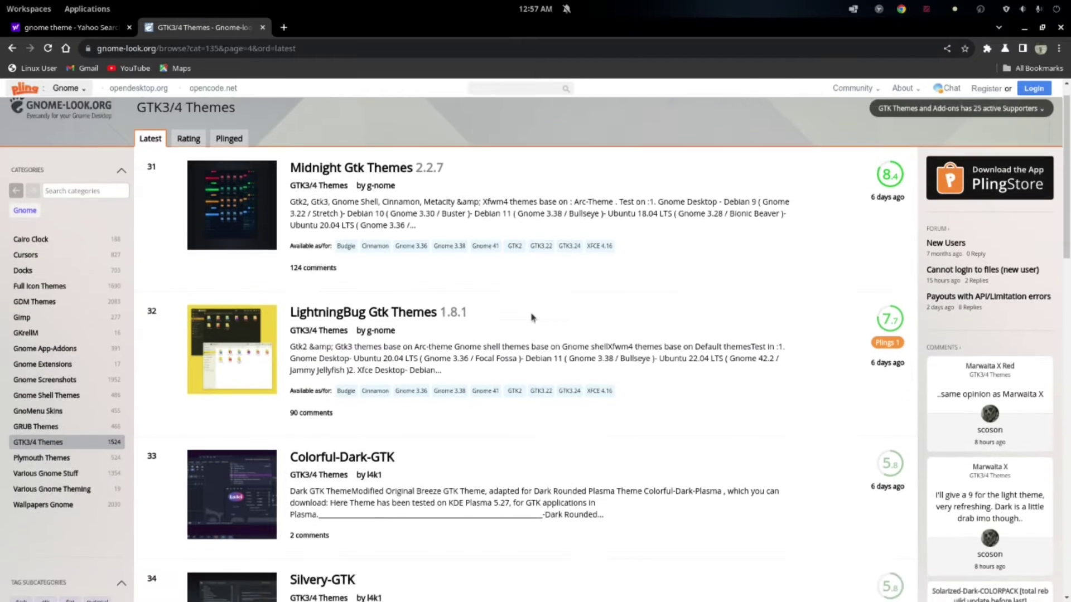
pyautogui.scroll(-10, 531, 316)
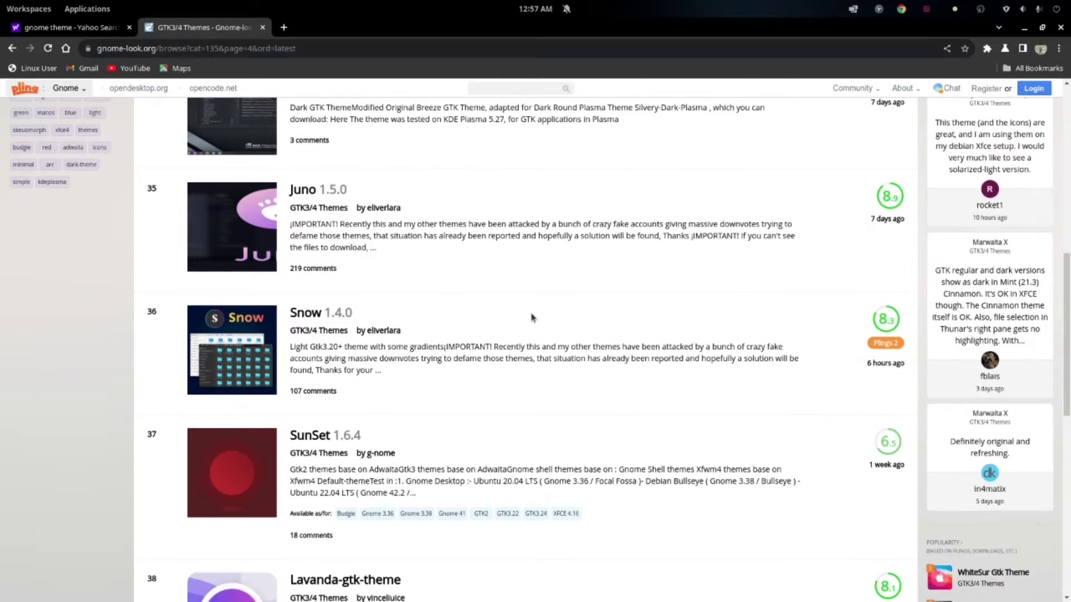
pyautogui.scroll(-8, 531, 316)
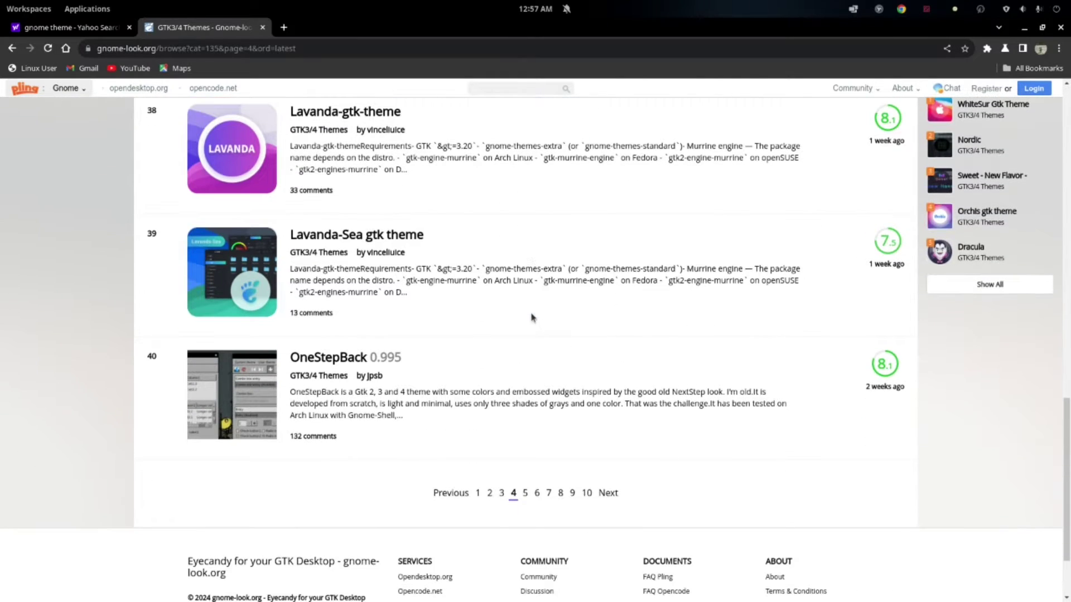
pyautogui.click(524, 494)
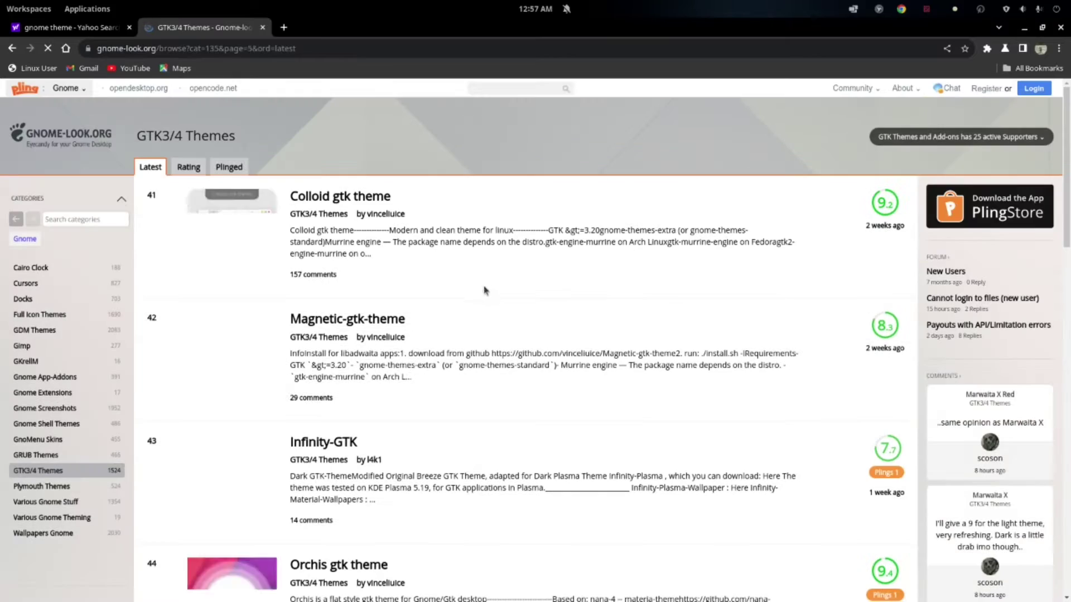
# Continue through pages 6 and 7, then open the Breeze-Noir-Dark-GTK theme page.
pyautogui.scroll(-3, 486, 286)
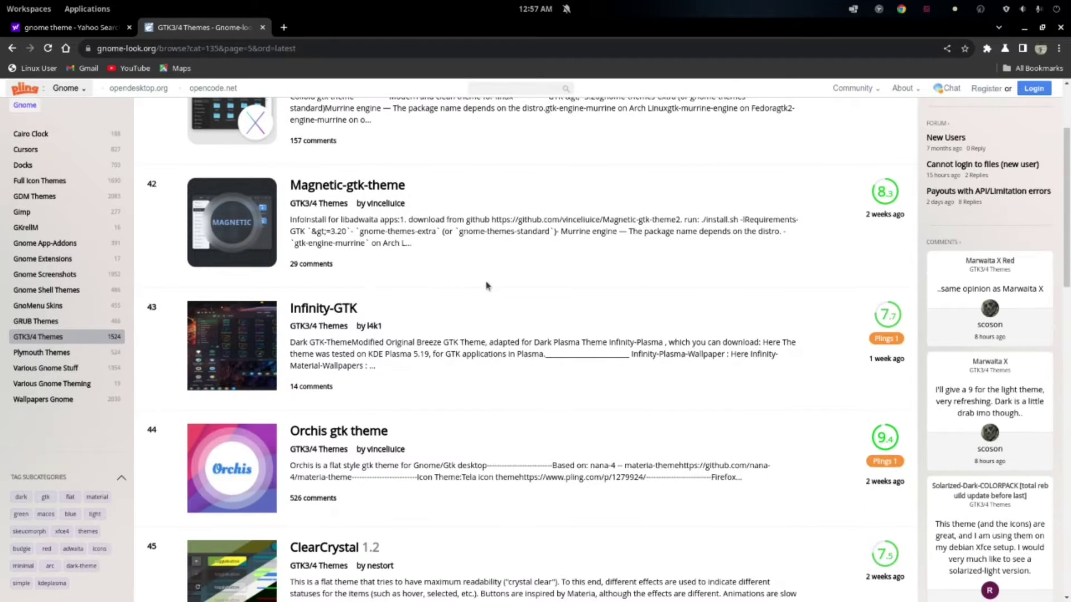
pyautogui.scroll(-9, 486, 285)
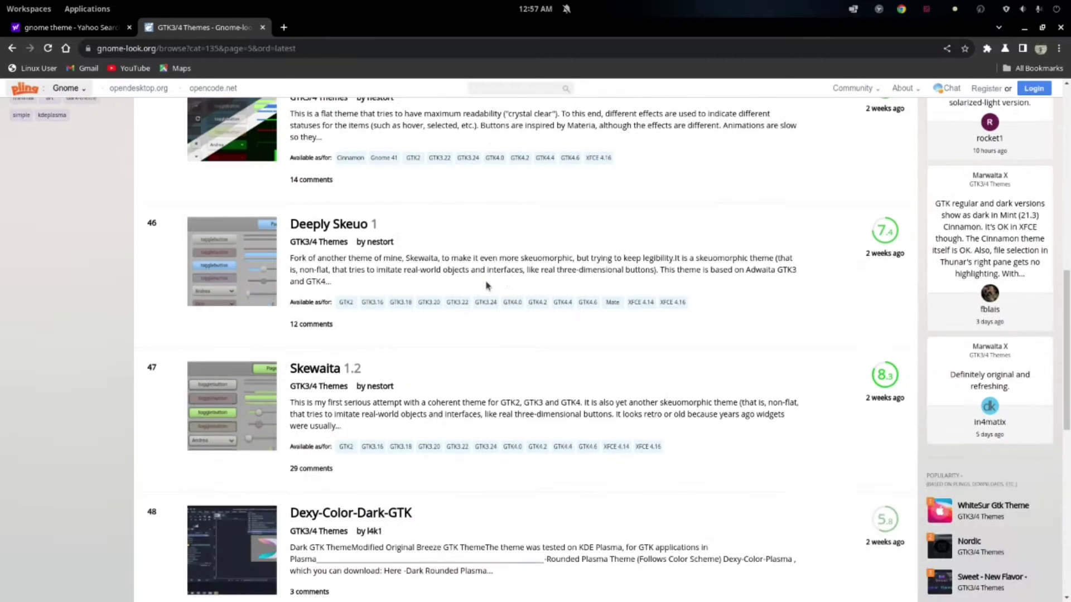
pyautogui.scroll(-8, 486, 285)
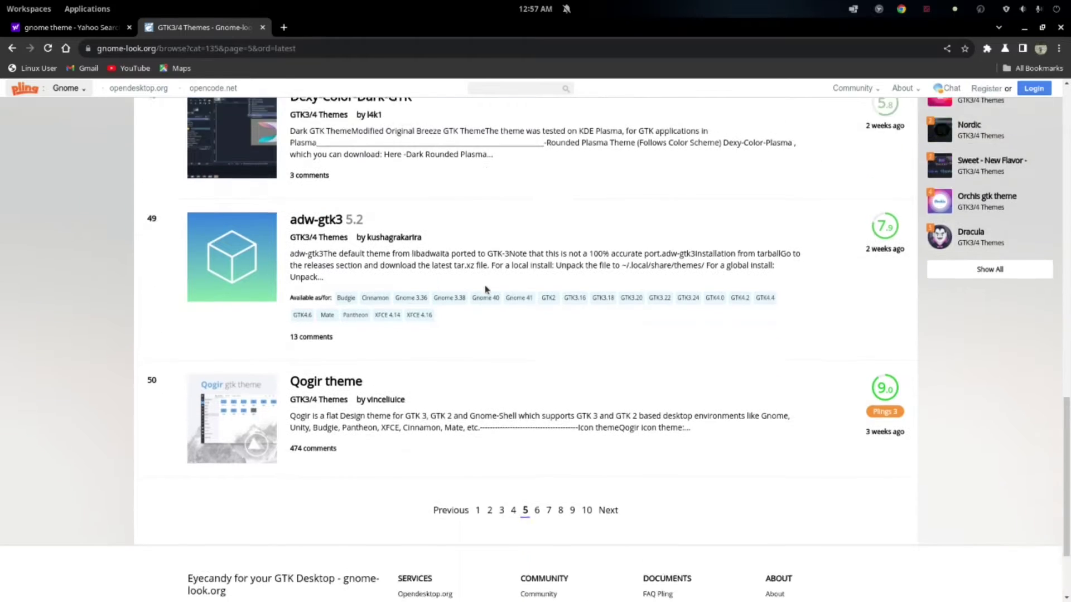
pyautogui.click(537, 391)
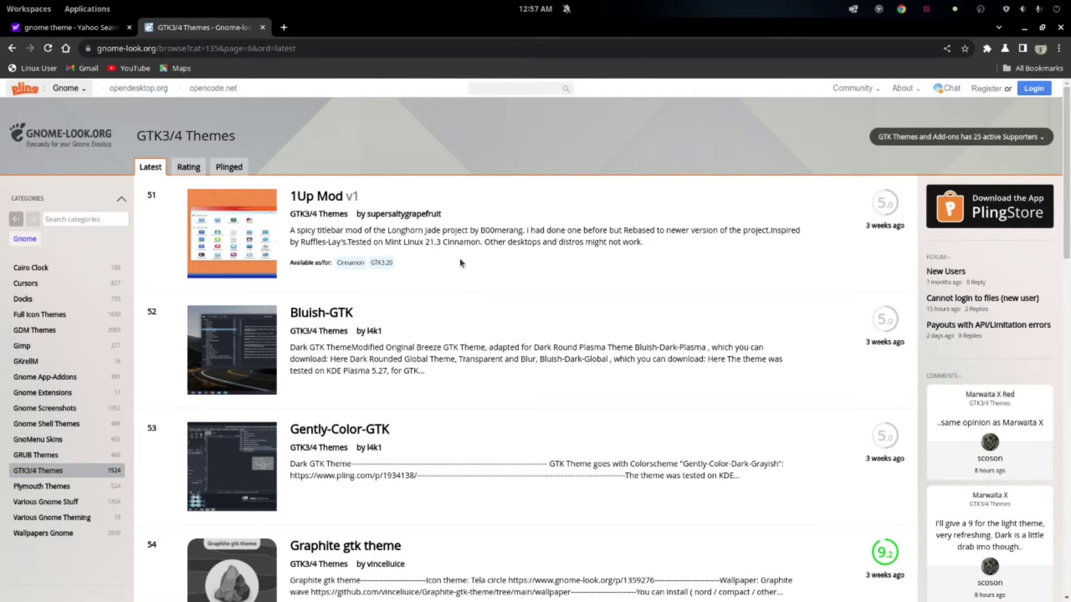
pyautogui.scroll(-2, 461, 263)
pyautogui.scroll(-8, 461, 263)
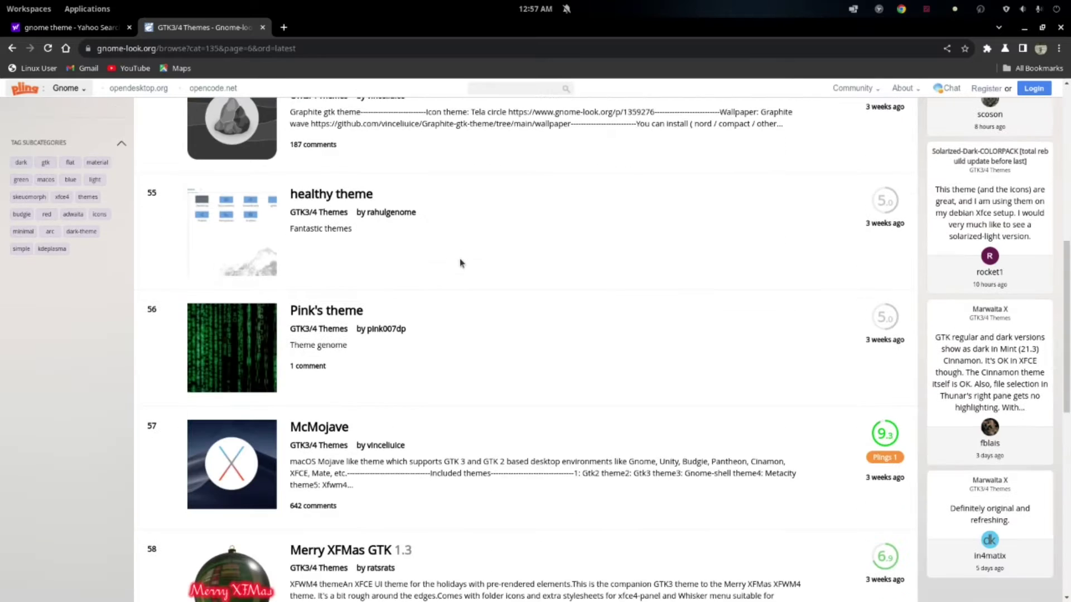
pyautogui.scroll(-7, 461, 263)
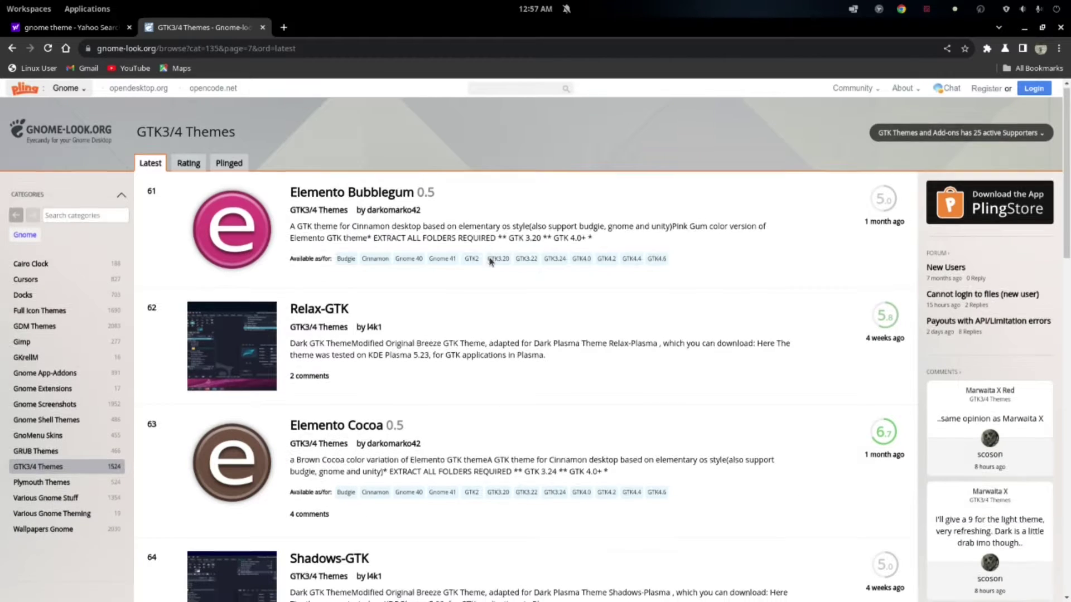
pyautogui.scroll(-8, 490, 261)
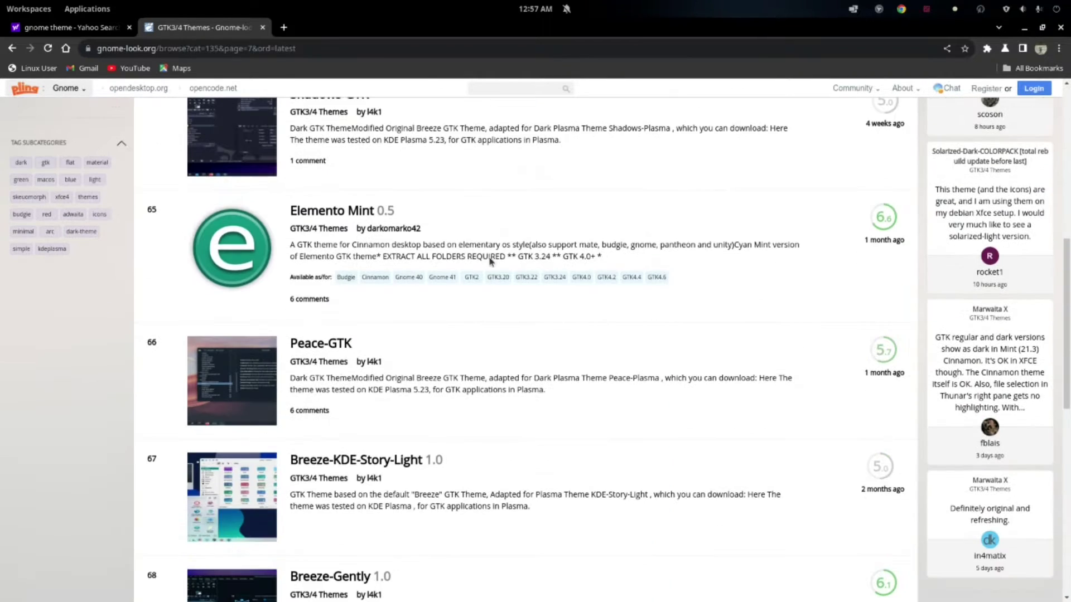
pyautogui.scroll(-6, 490, 260)
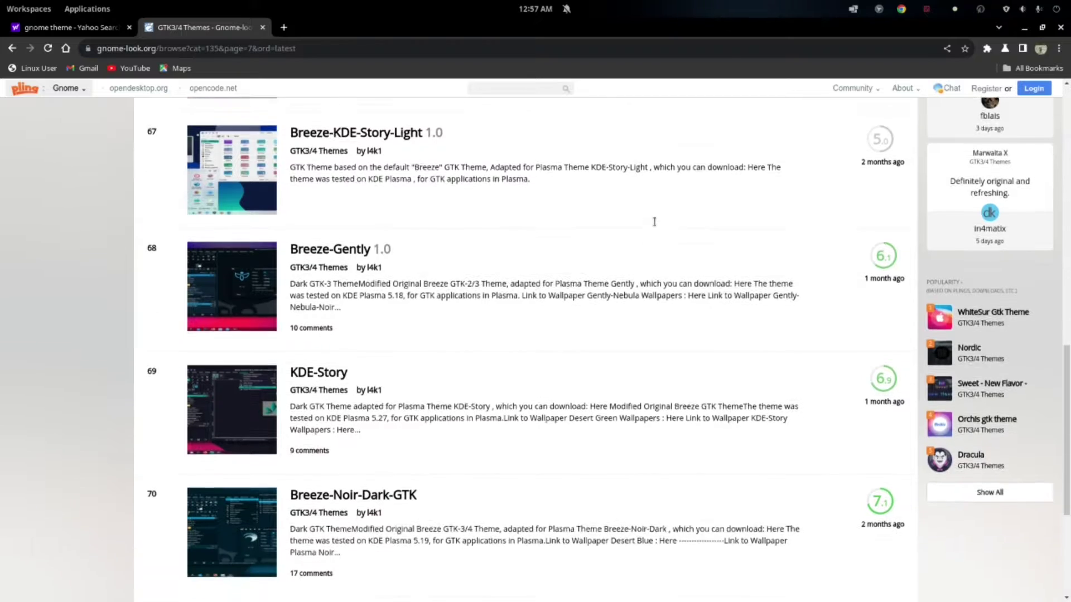
pyautogui.scroll(-3, 654, 222)
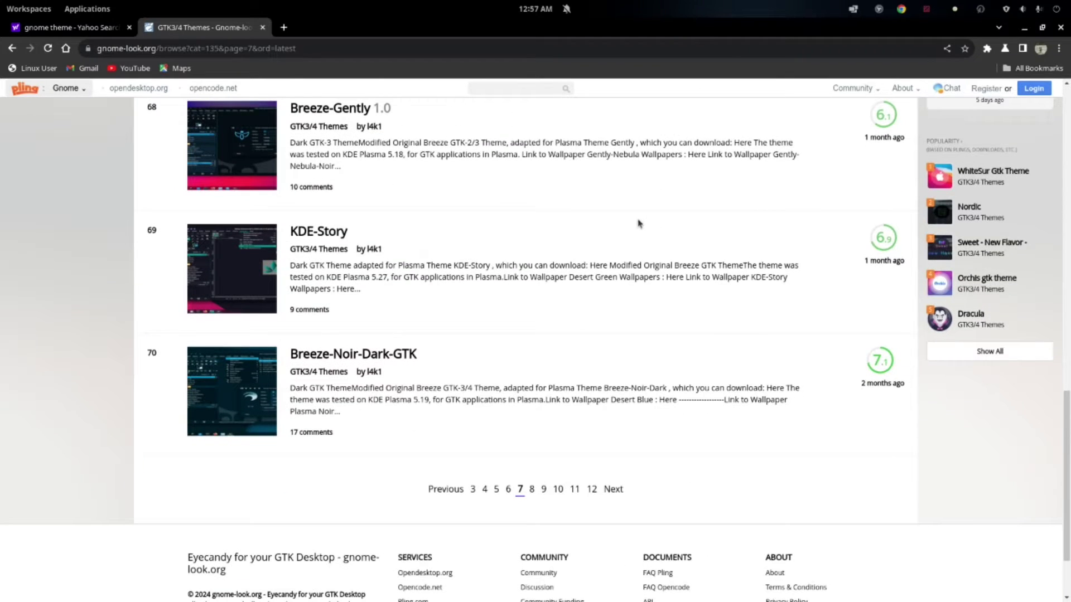
pyautogui.click(241, 370)
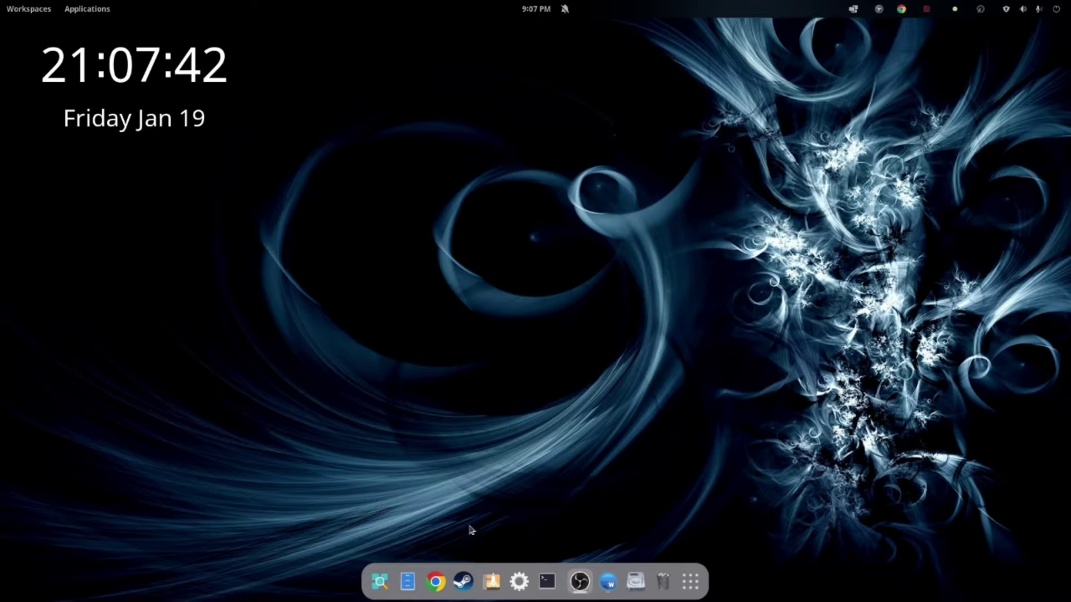
# Search Pop!_Shop for 'microsoft', view the Microsoft Edge listing, then close the store.
pyautogui.click(491, 582)
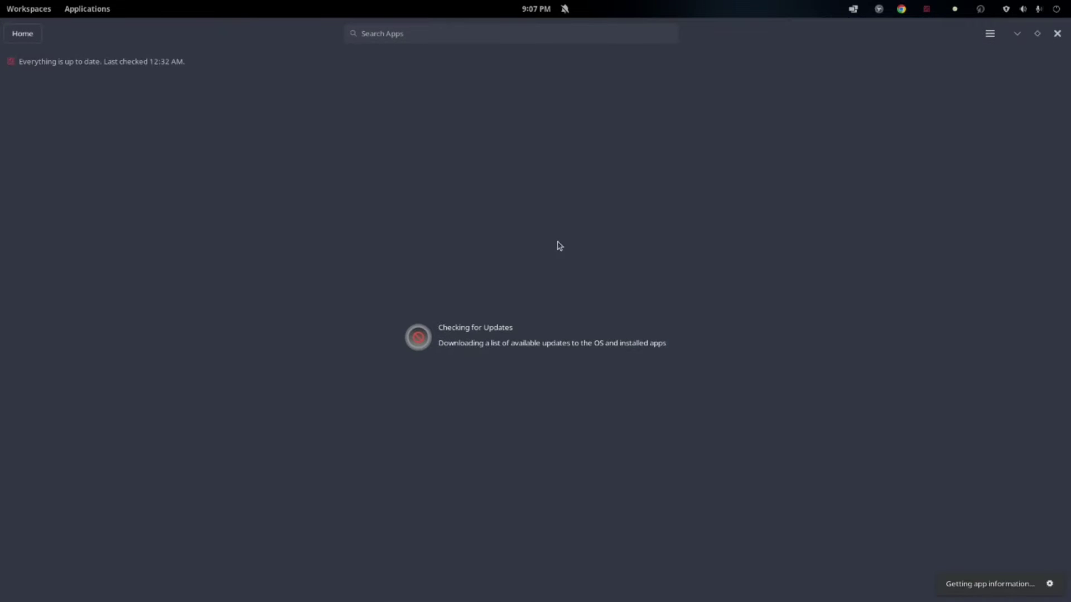
pyautogui.click(31, 35)
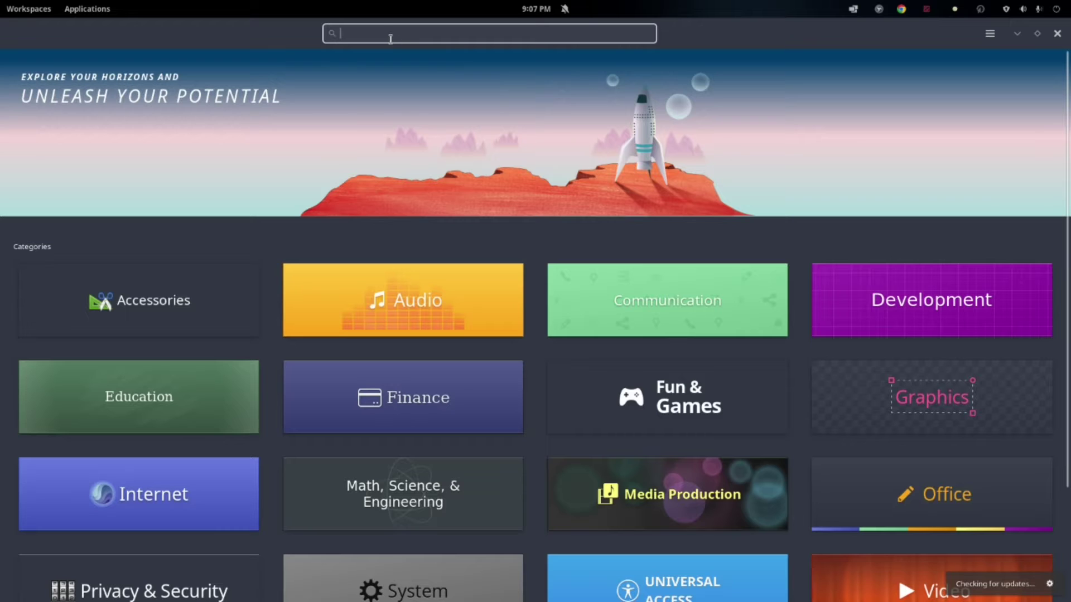
pyautogui.write('mic')
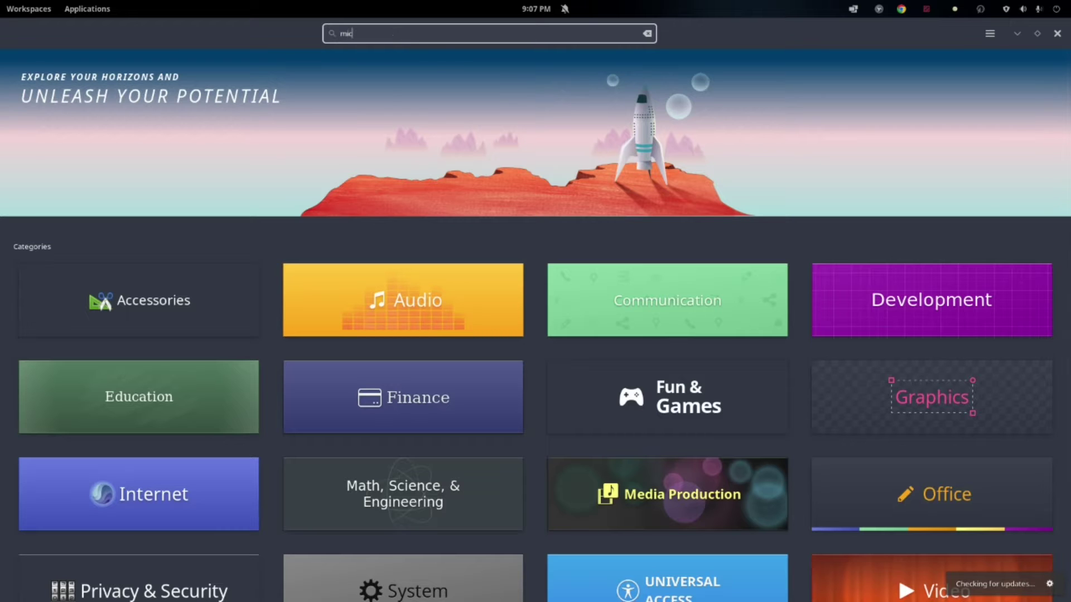
pyautogui.write('rosoft')
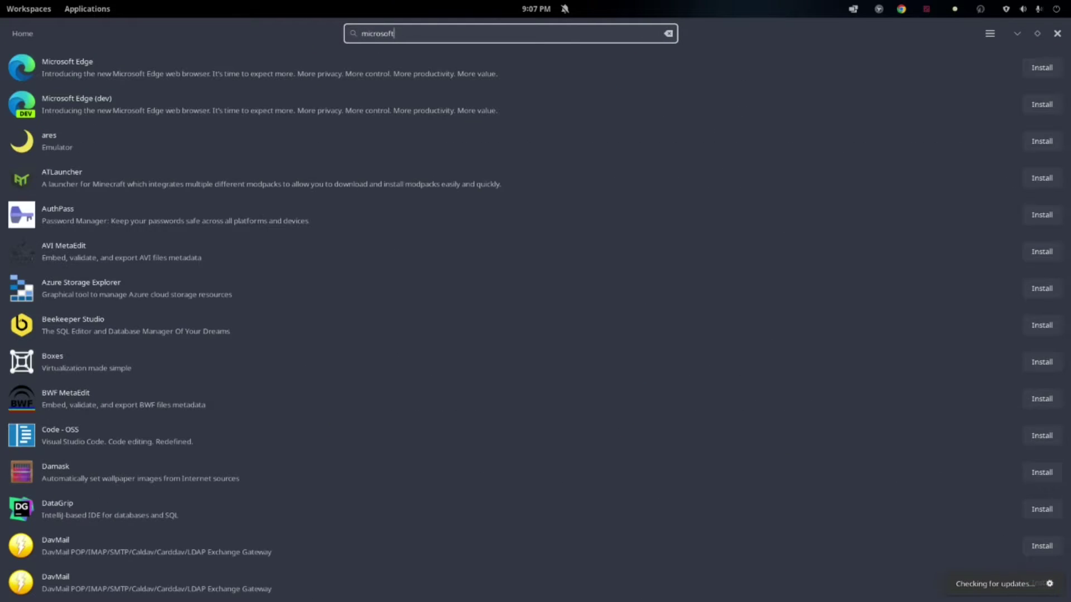
pyautogui.click(130, 66)
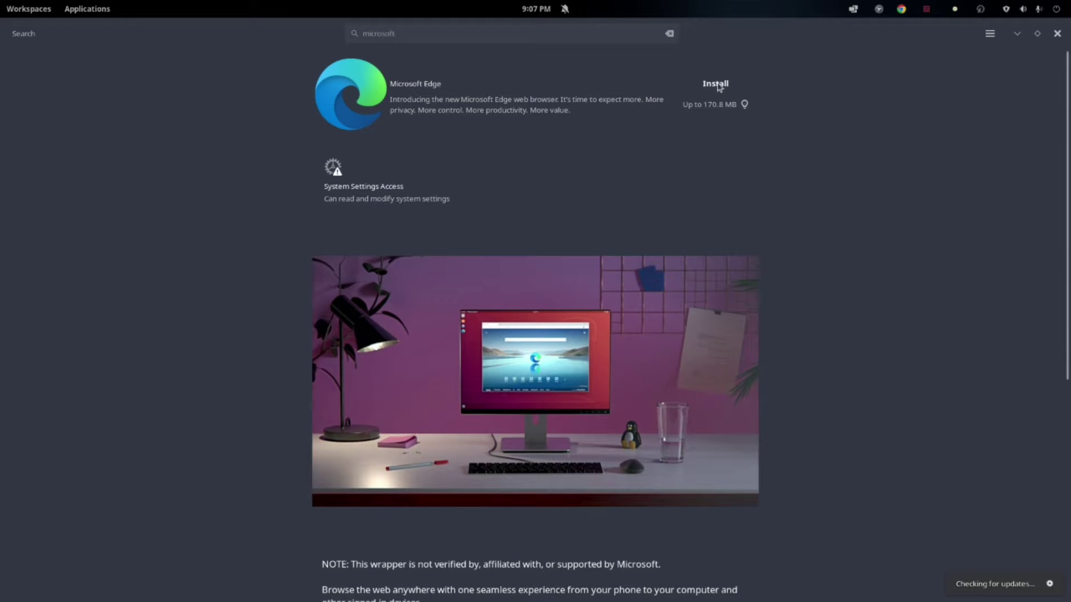
pyautogui.click(1057, 33)
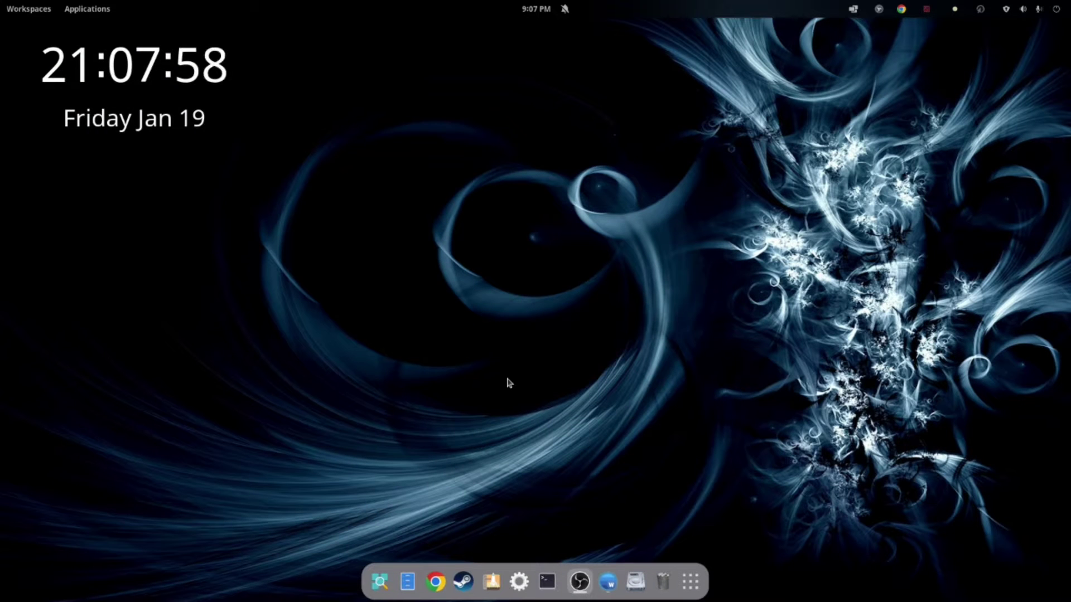
# Launch Chrome and load the pasted Microsoft Edge download page.
pyautogui.click(436, 581)
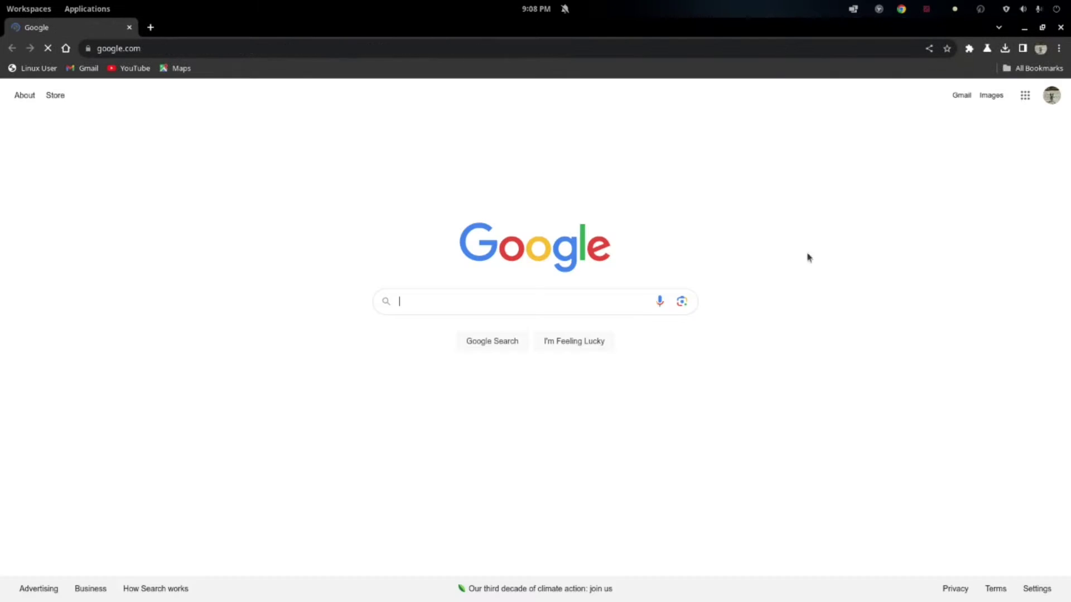
pyautogui.click(151, 48)
pyautogui.rightClick(152, 49)
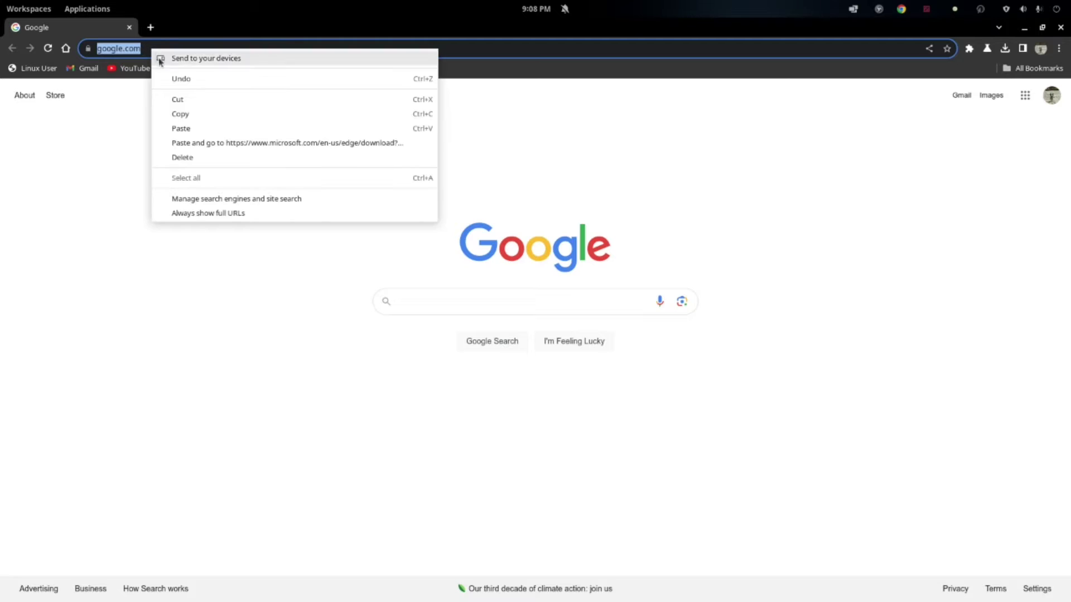
pyautogui.click(192, 144)
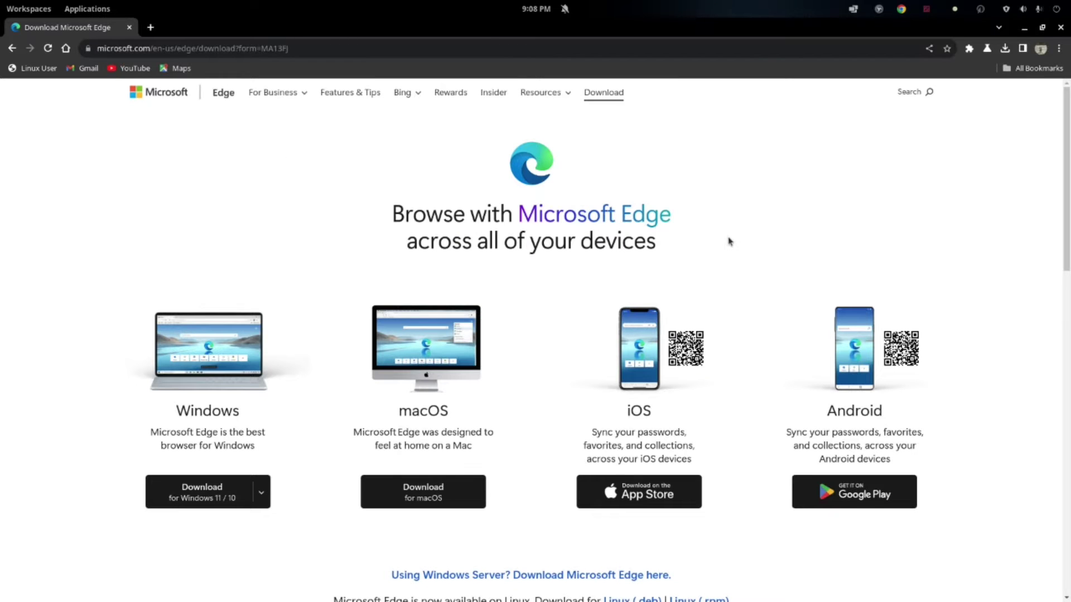
# Download the Edge Linux .deb (120.0.2210.144, 157 MB) and close Chrome.
pyautogui.scroll(-5, 728, 239)
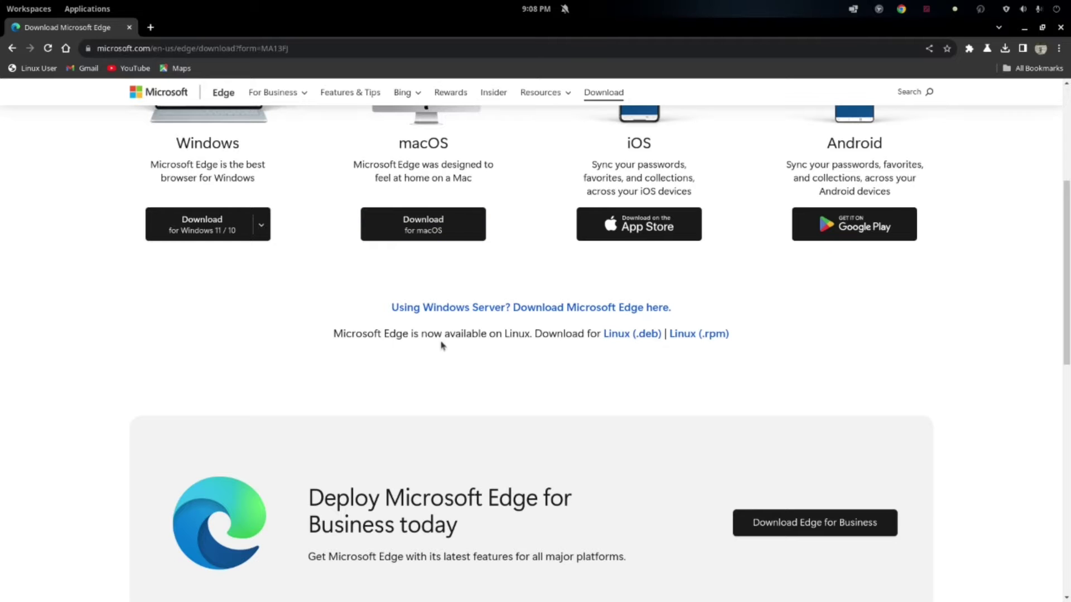
pyautogui.click(630, 338)
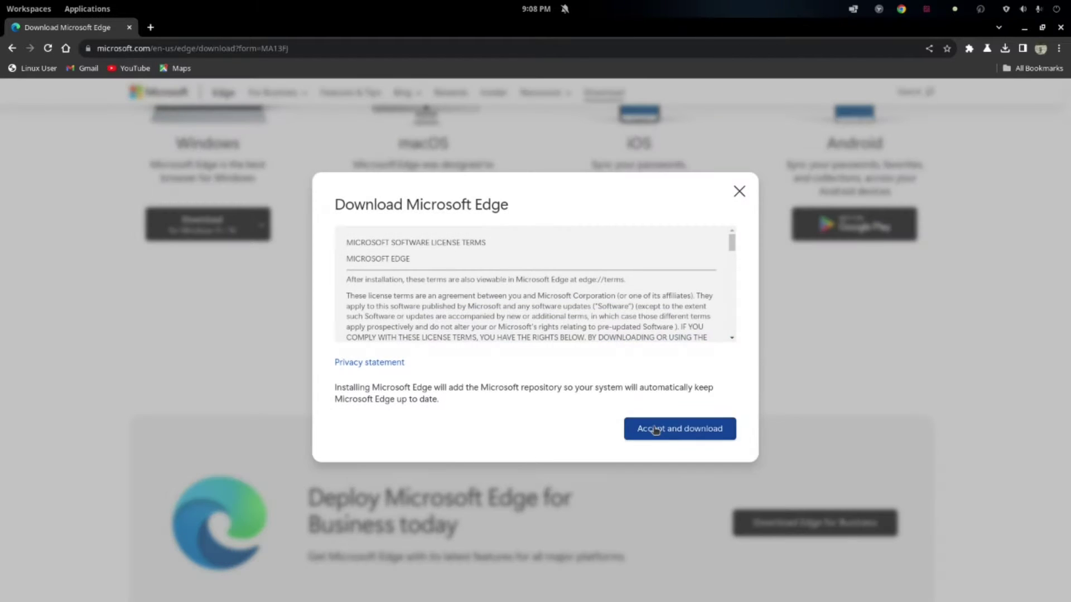
pyautogui.click(655, 430)
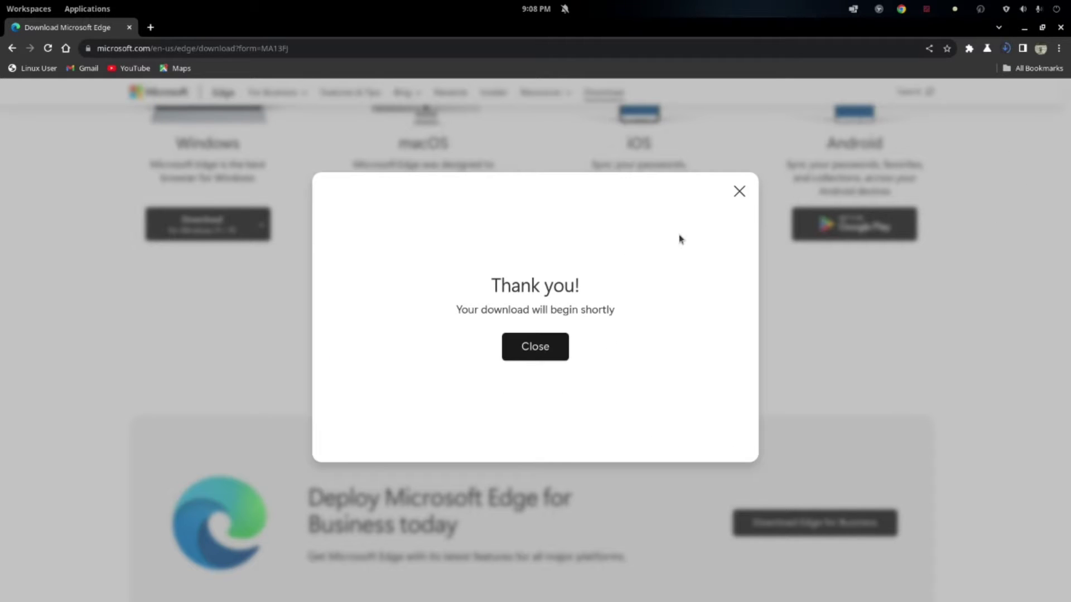
pyautogui.click(739, 192)
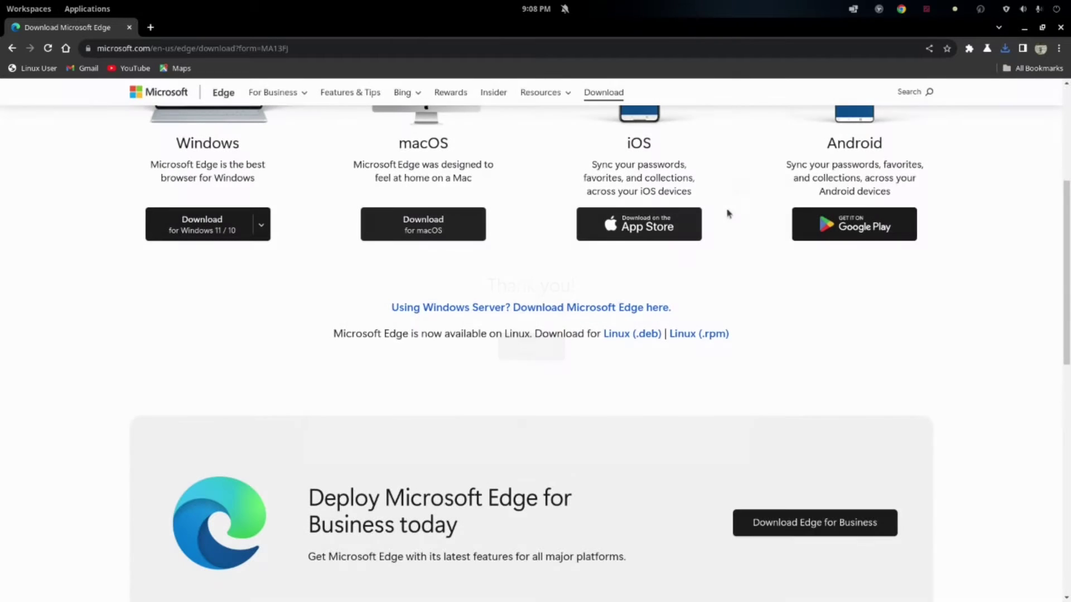
pyautogui.click(1060, 27)
pyautogui.click(415, 584)
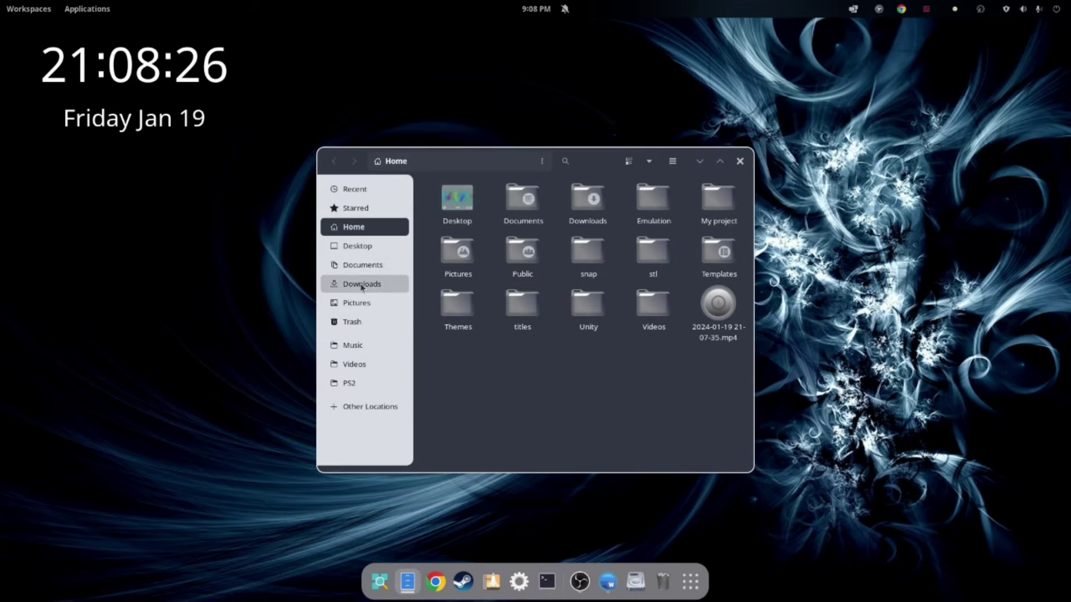
# Open the Edge .deb from Downloads in Eddy, view its 164.3 MB install size, then close Eddy.
pyautogui.click(363, 283)
pyautogui.rightClick(477, 195)
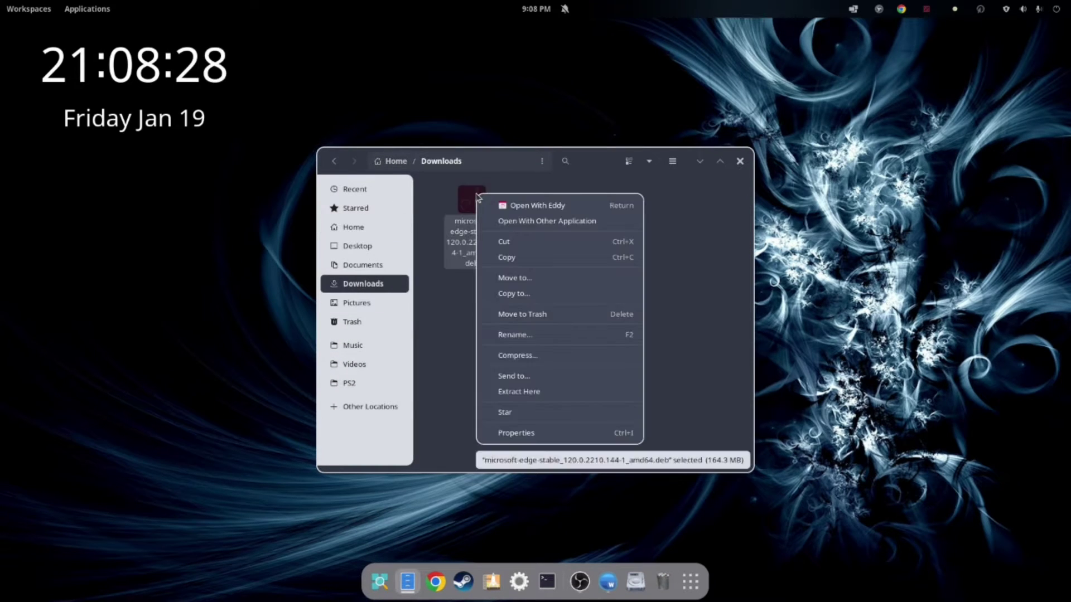
pyautogui.click(535, 208)
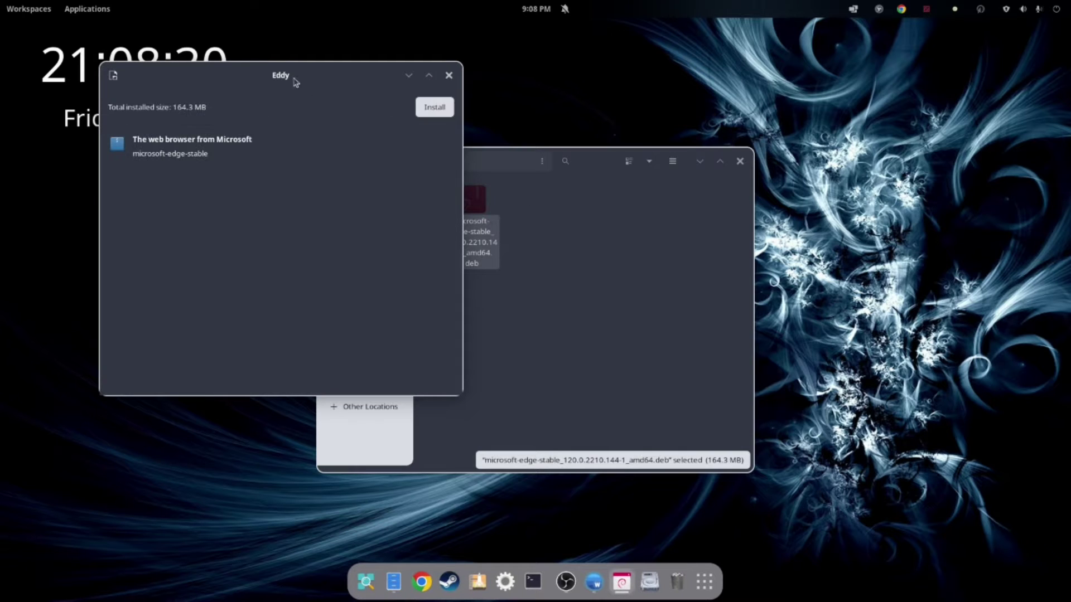
pyautogui.moveTo(302, 78); pyautogui.dragTo(459, 89)
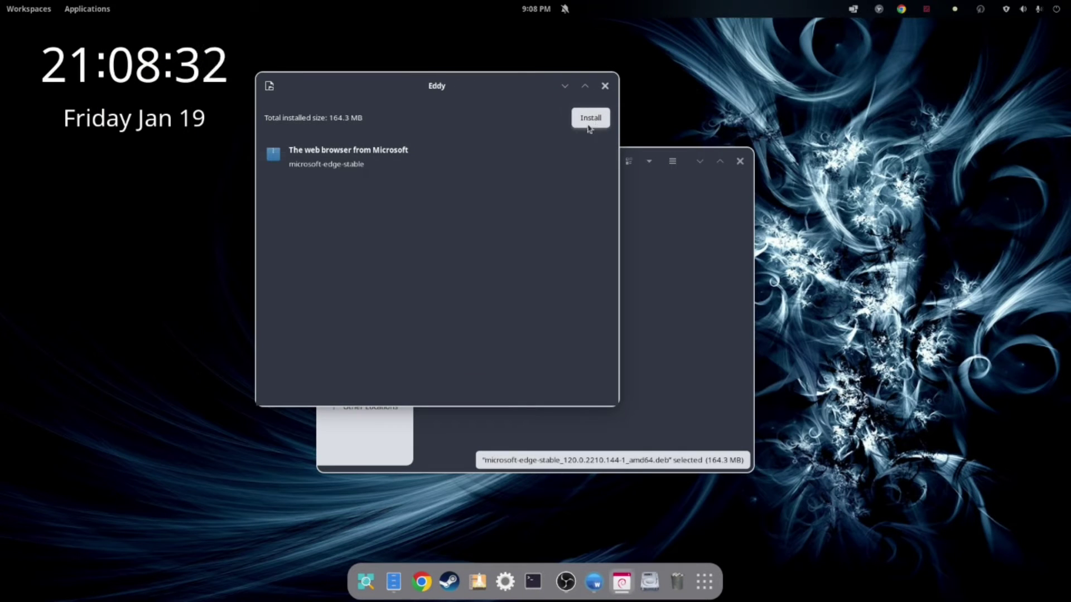
pyautogui.click(606, 86)
# Run 'flatpak install microsoft edge' in a new terminal.
pyautogui.click(744, 164)
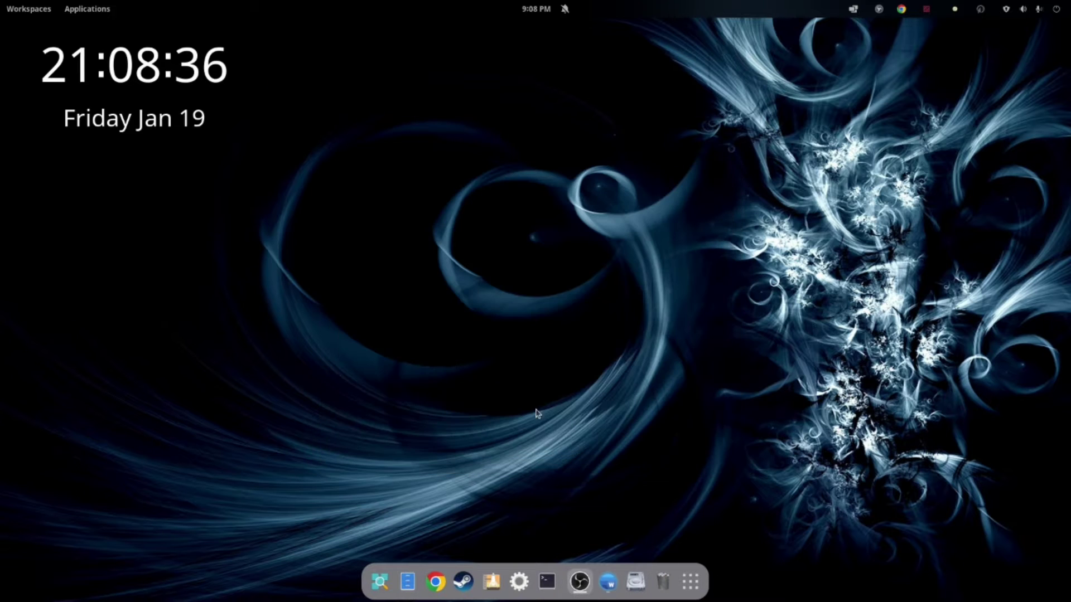
pyautogui.click(547, 582)
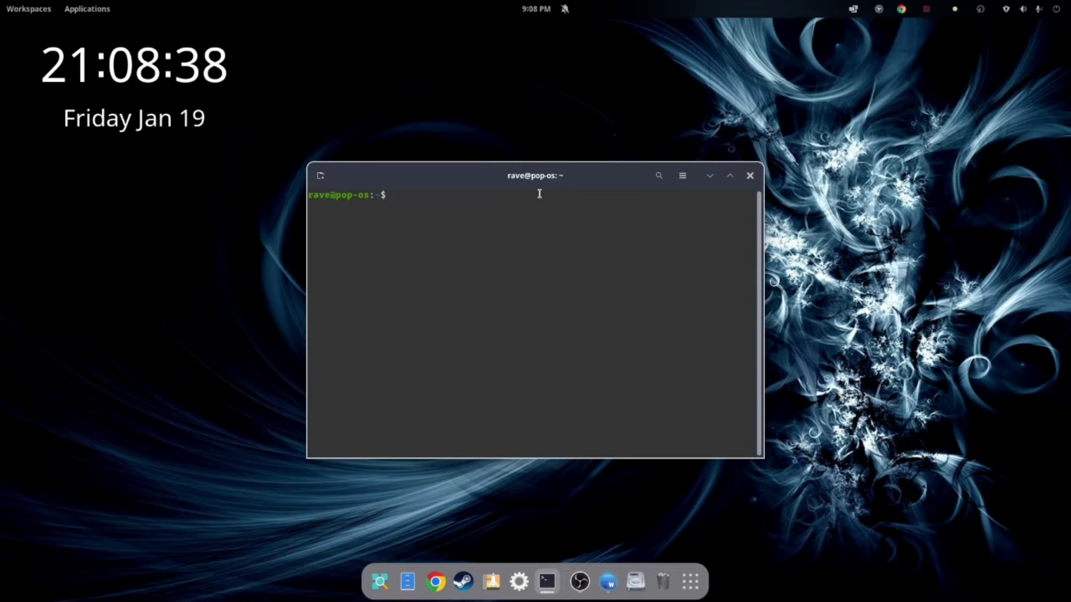
pyautogui.write('flatp')
pyautogui.press('BackSpace')
pyautogui.press('BackSpace')
pyautogui.press('BackSpace')
pyautogui.write('atp')
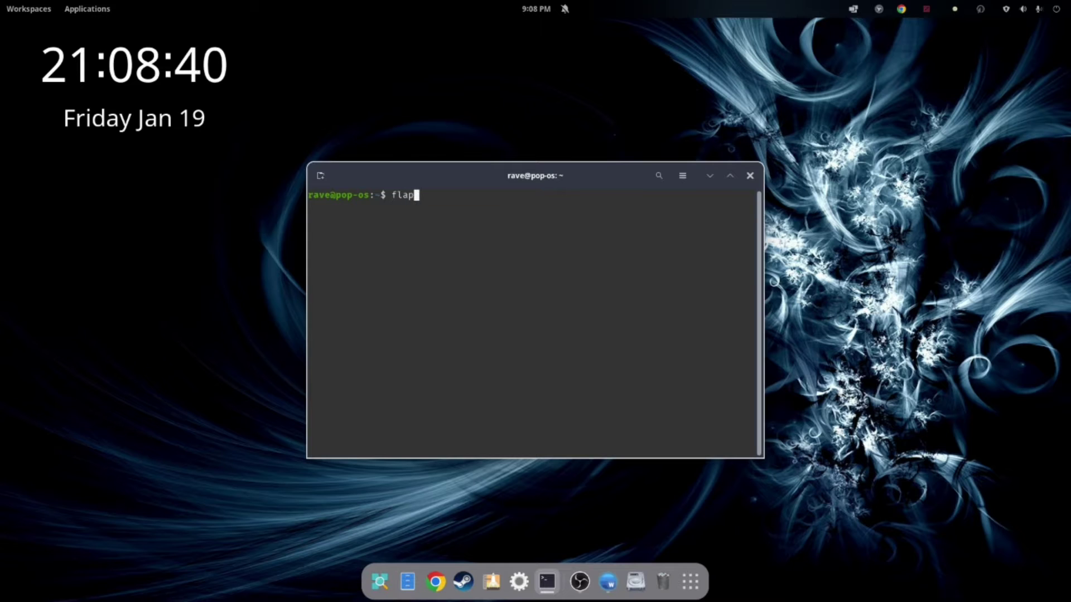
pyautogui.write('ak ')
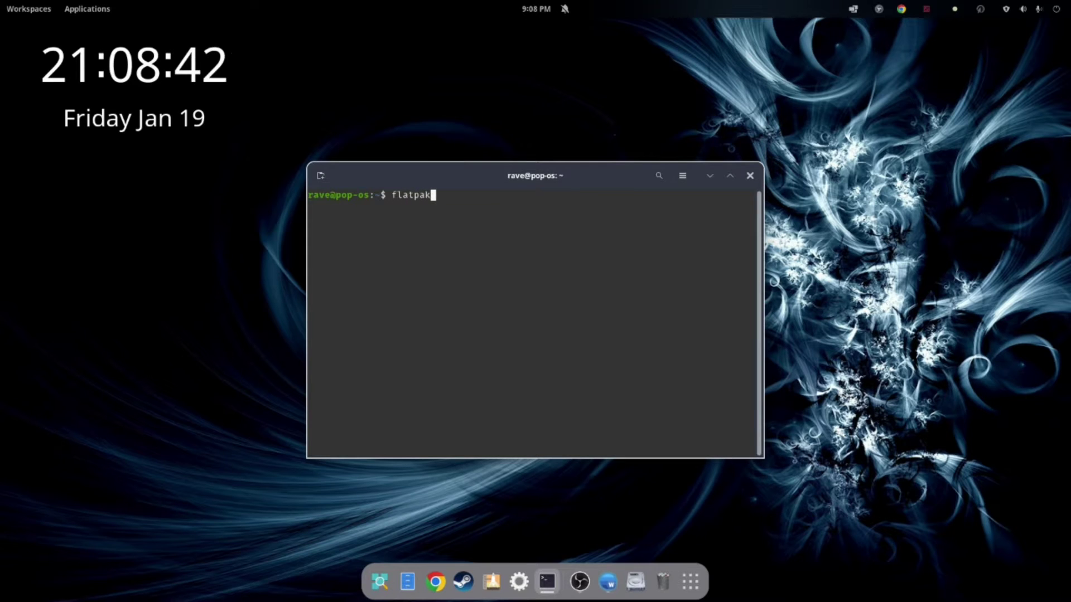
pyautogui.write('install')
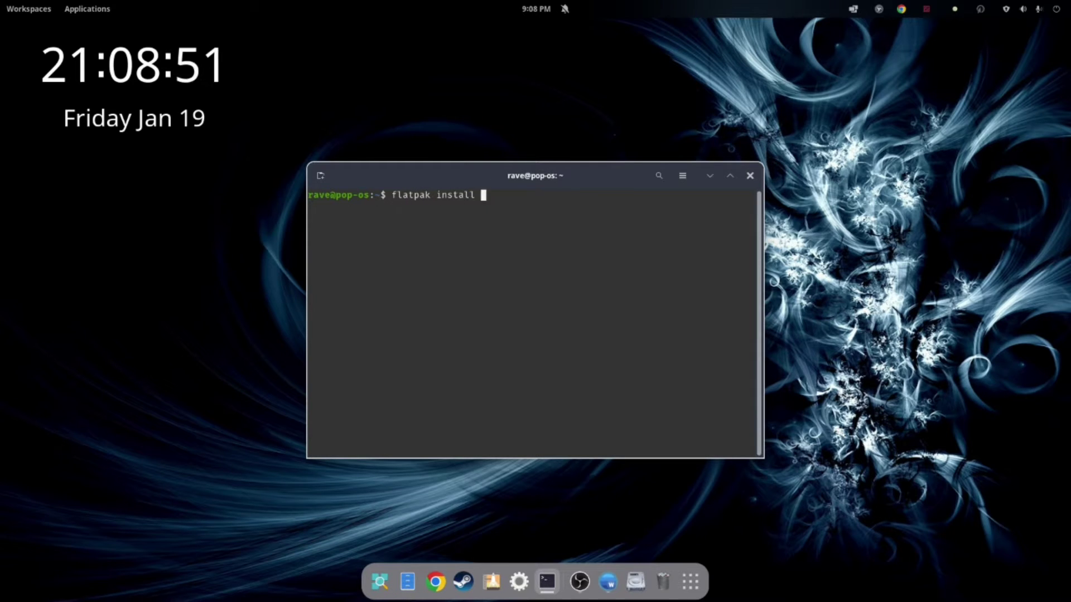
pyautogui.write('micr')
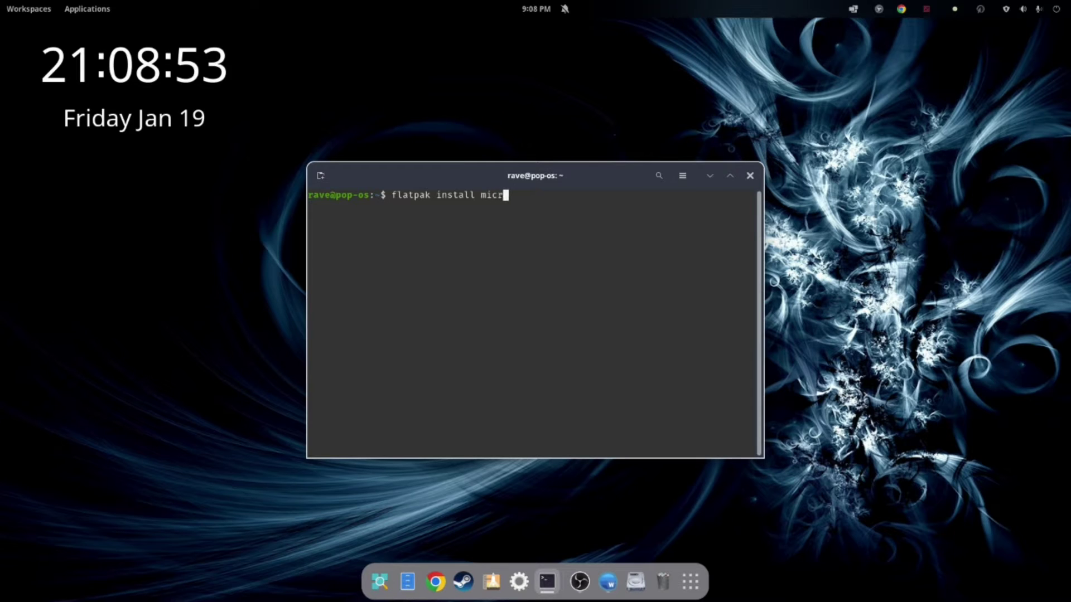
pyautogui.write('osoft edge')
pyautogui.press('Return')
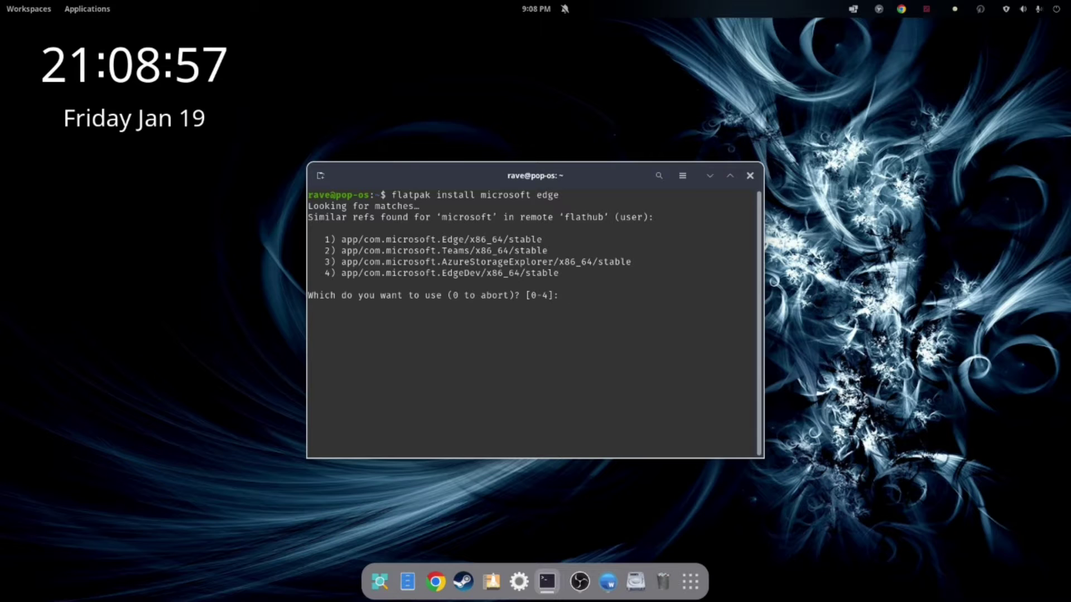
# Choose com.microsoft.Edge from Flathub, approve the 170.8 MB install, and exit the terminal.
pyautogui.write('1')
pyautogui.press('Return')
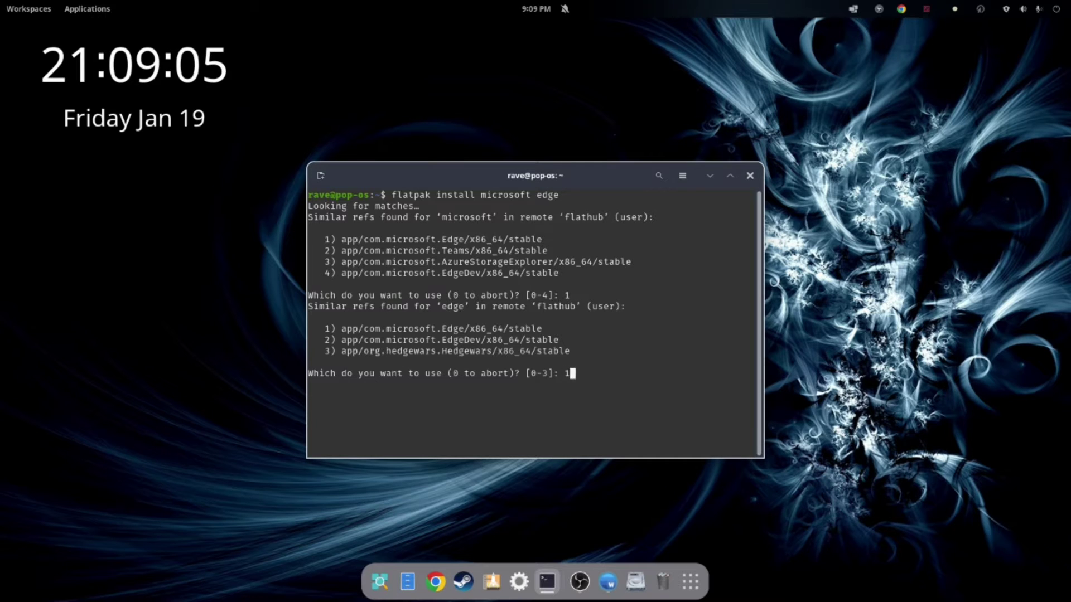
pyautogui.press('Return')
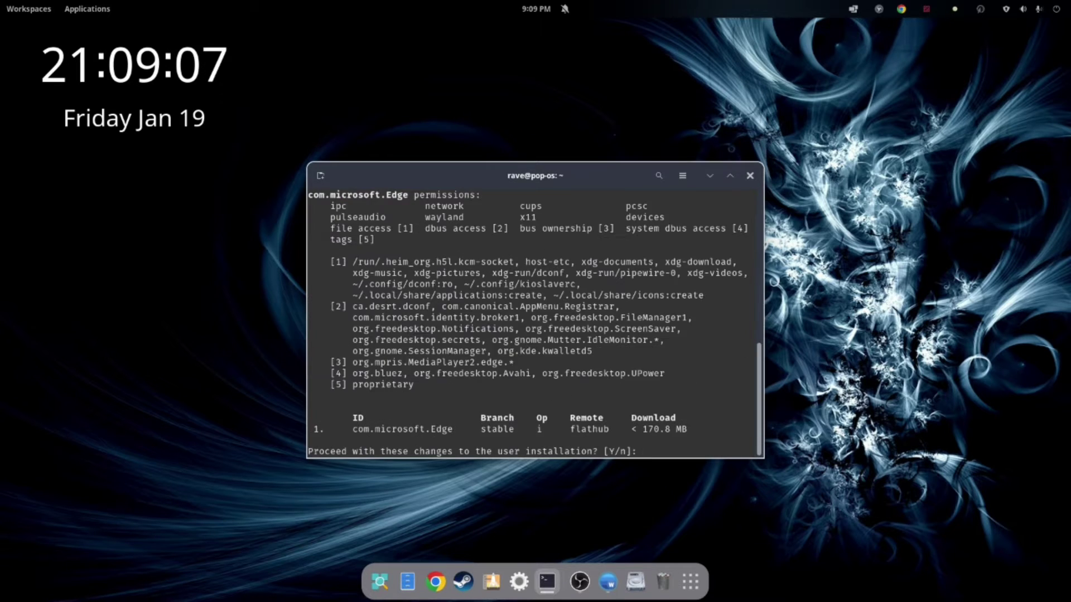
pyautogui.press('Return')
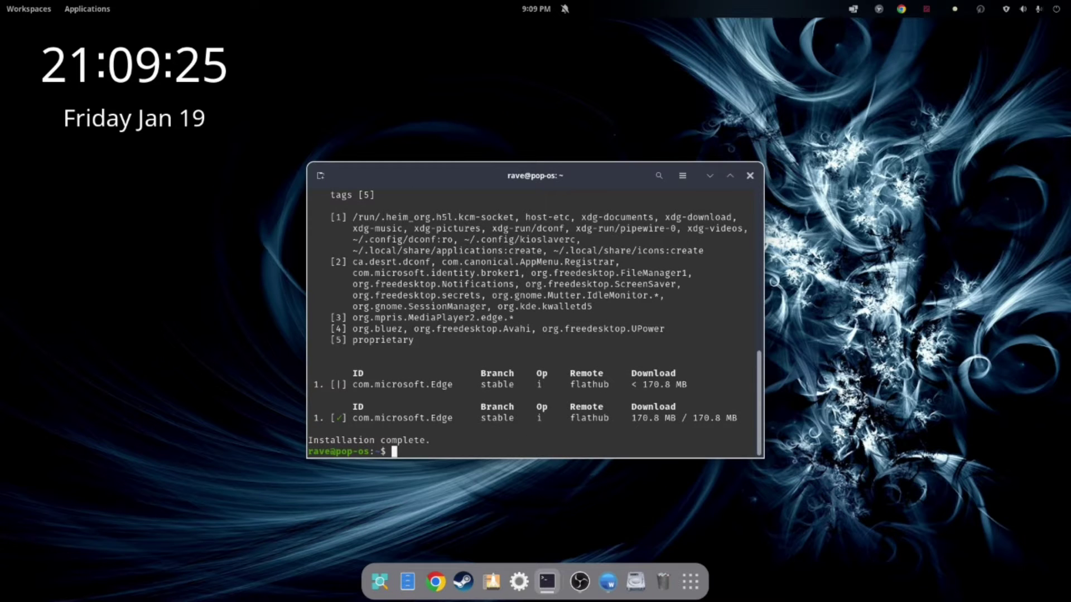
pyautogui.write('eiit')
pyautogui.press('Return')
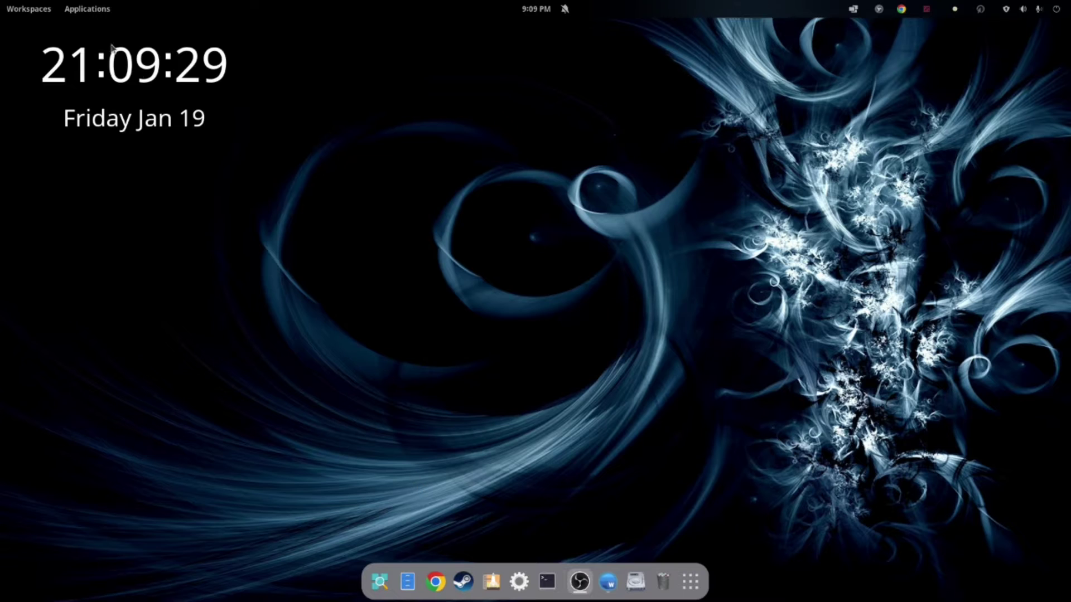
# Drag Microsoft Edge into the Application Library's Gaming folder and launch it from there.
pyautogui.click(89, 12)
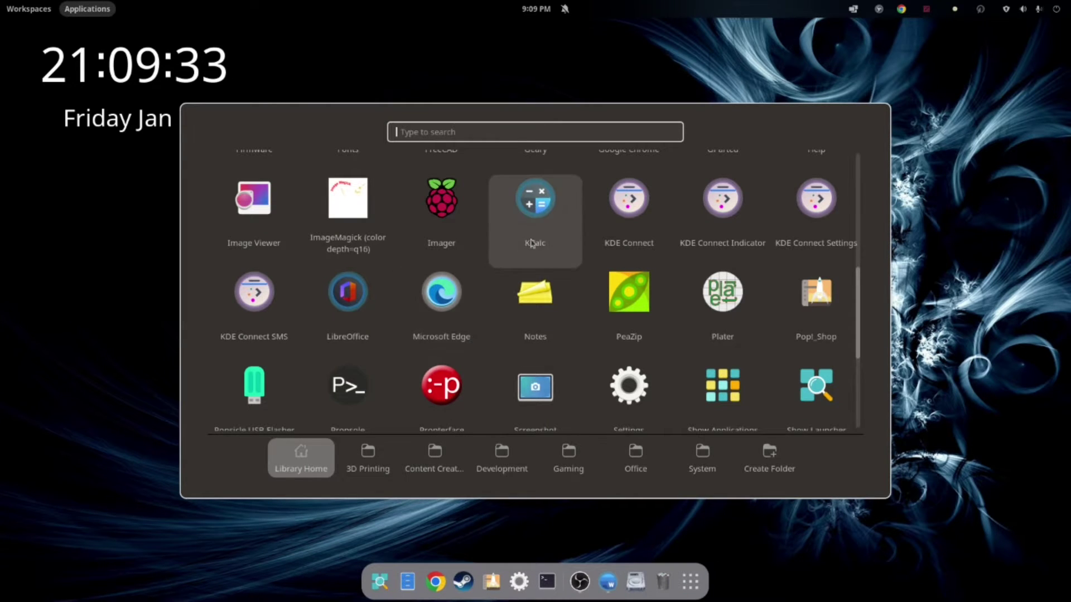
pyautogui.moveTo(462, 295); pyautogui.dragTo(569, 459)
pyautogui.click(570, 460)
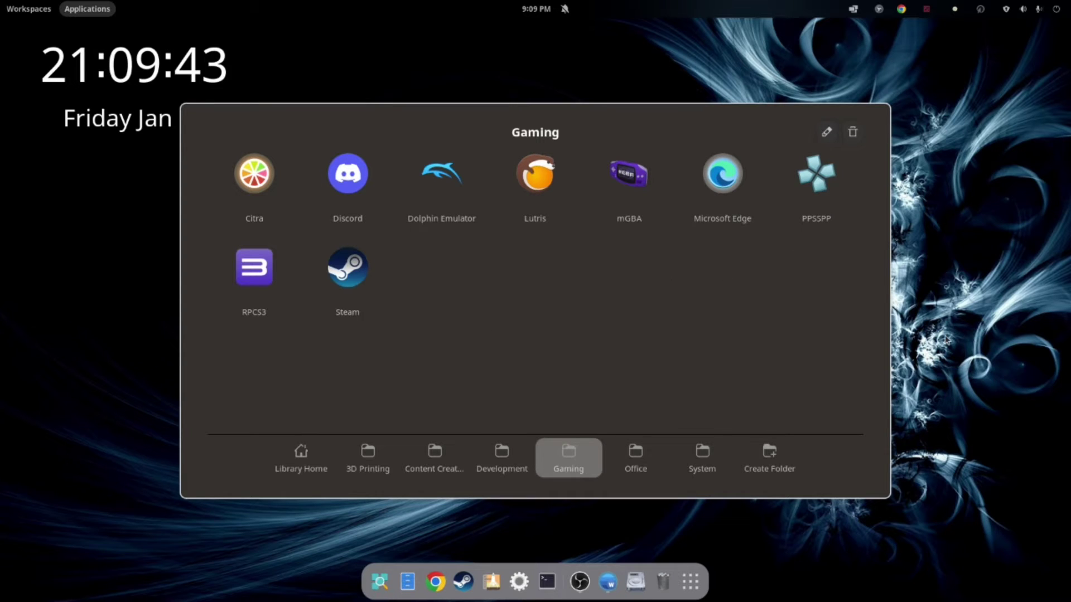
pyautogui.click(728, 192)
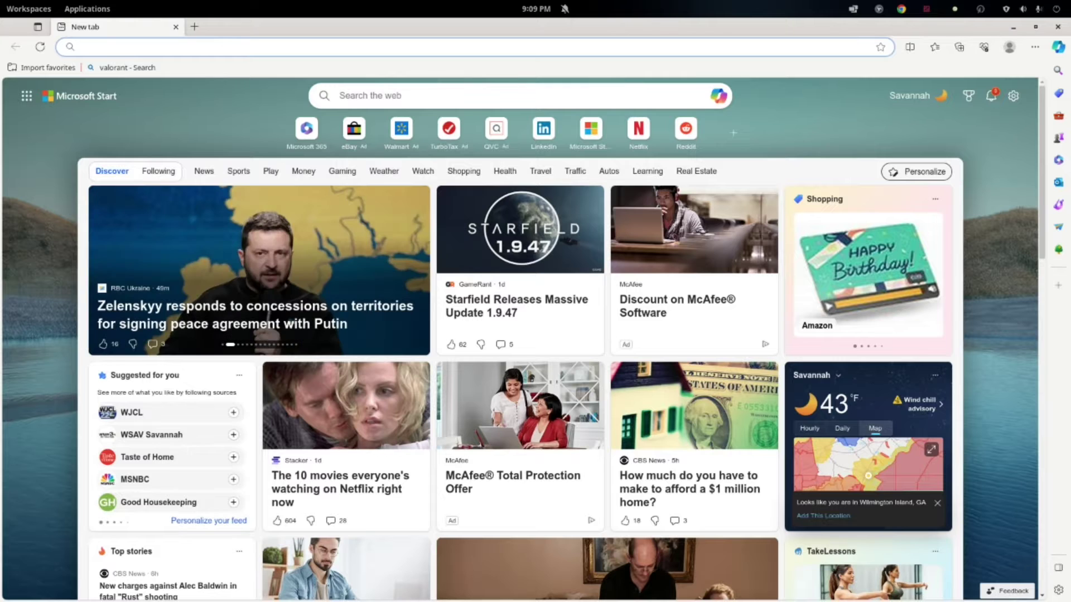
# Open Edge's Start, home, and new tabs settings.
pyautogui.click(1035, 47)
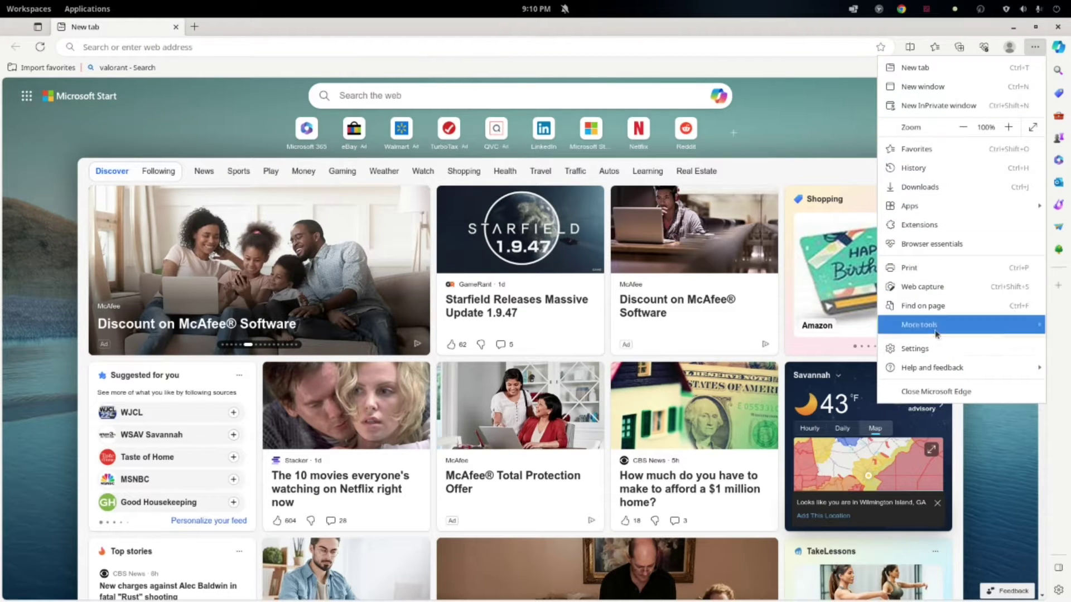
pyautogui.click(914, 348)
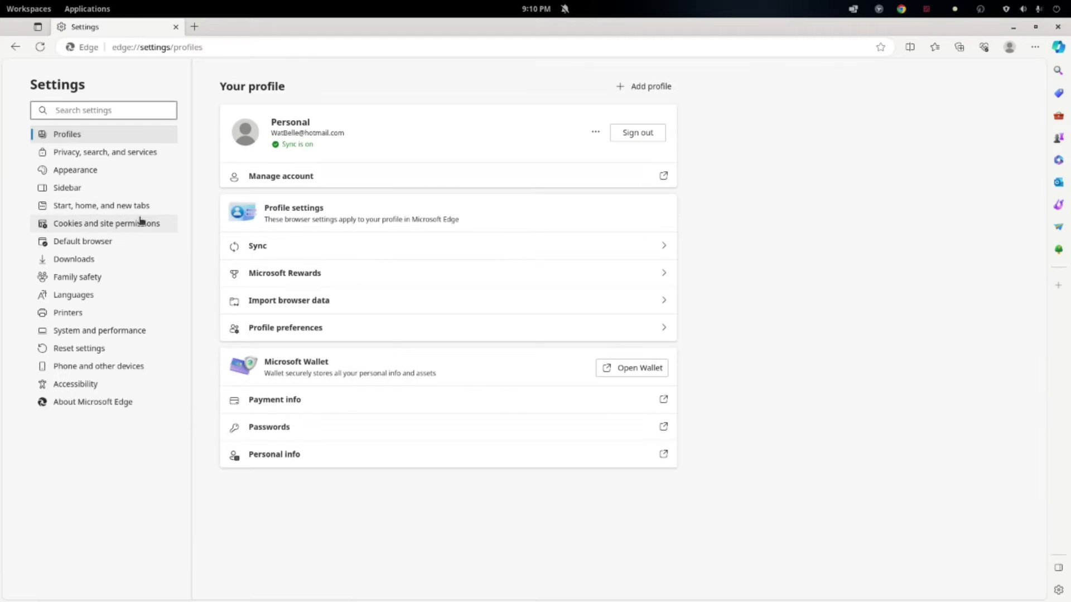
pyautogui.click(79, 170)
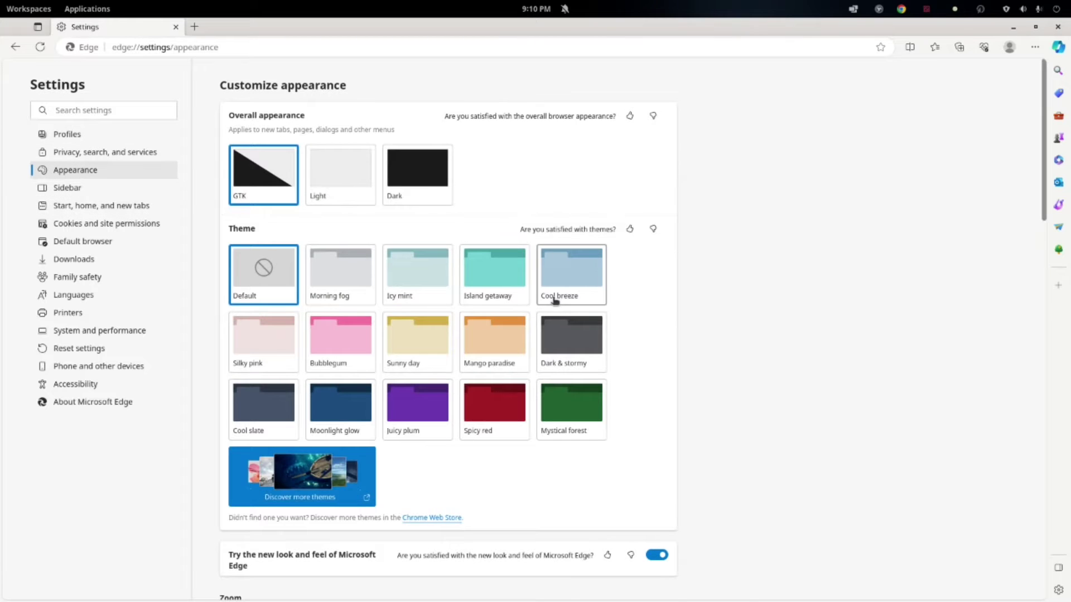
pyautogui.scroll(-3, 554, 290)
pyautogui.scroll(-8, 554, 301)
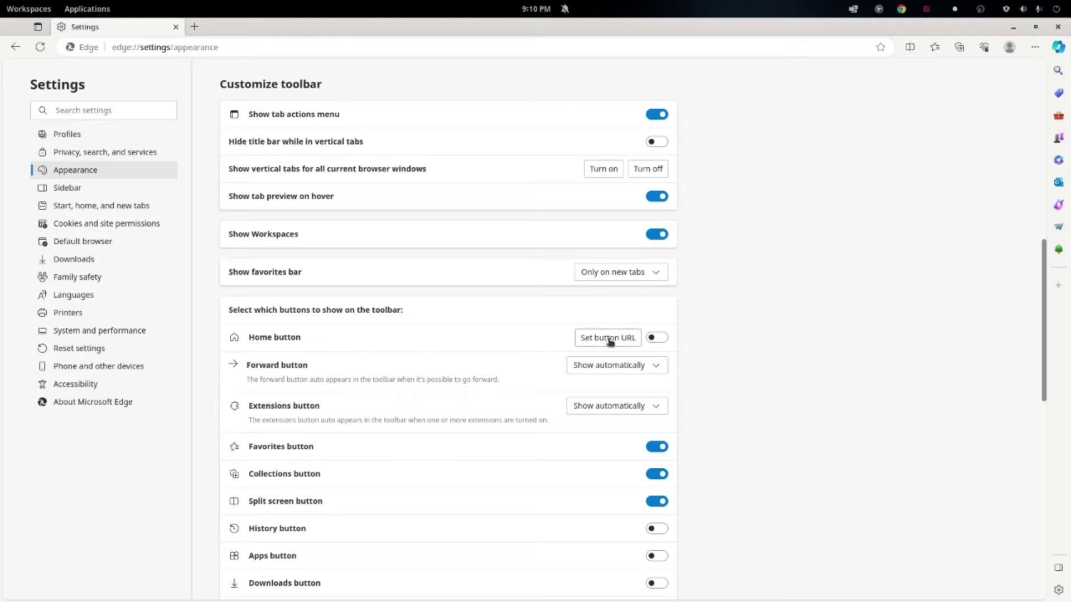
pyautogui.click(607, 338)
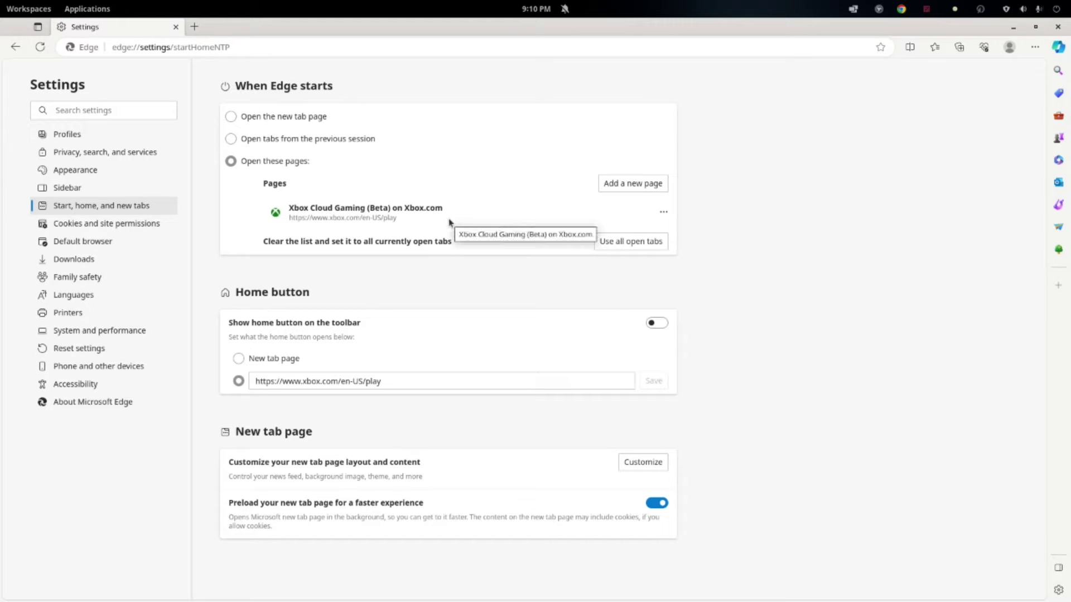
# Paste the xbox.com/en-US/play URL, enable the toolbar home button, and close Edge.
pyautogui.click(606, 190)
pyautogui.rightClick(461, 335)
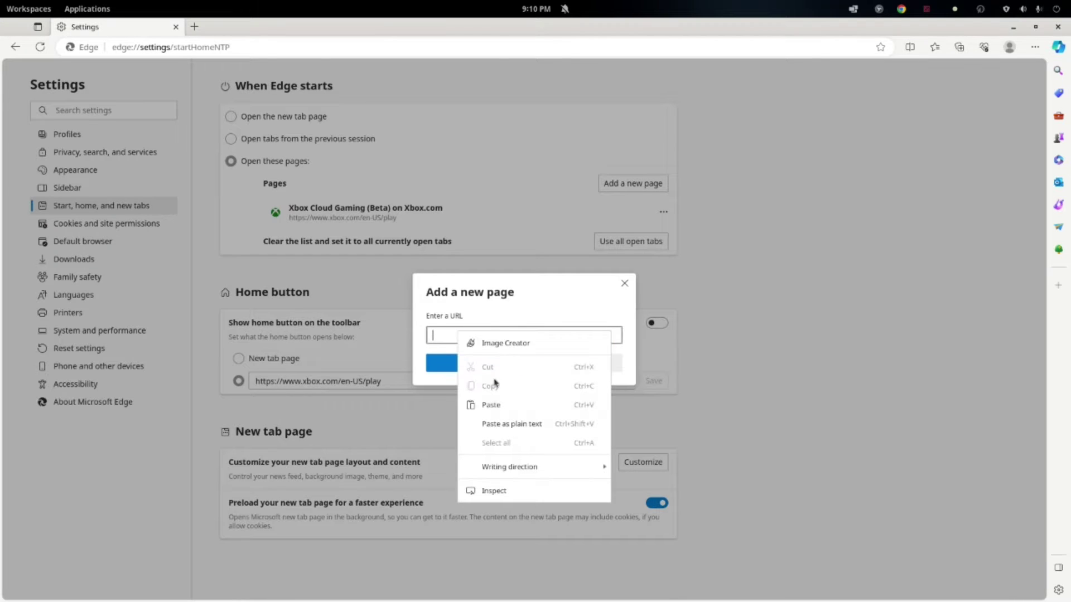
pyautogui.click(493, 406)
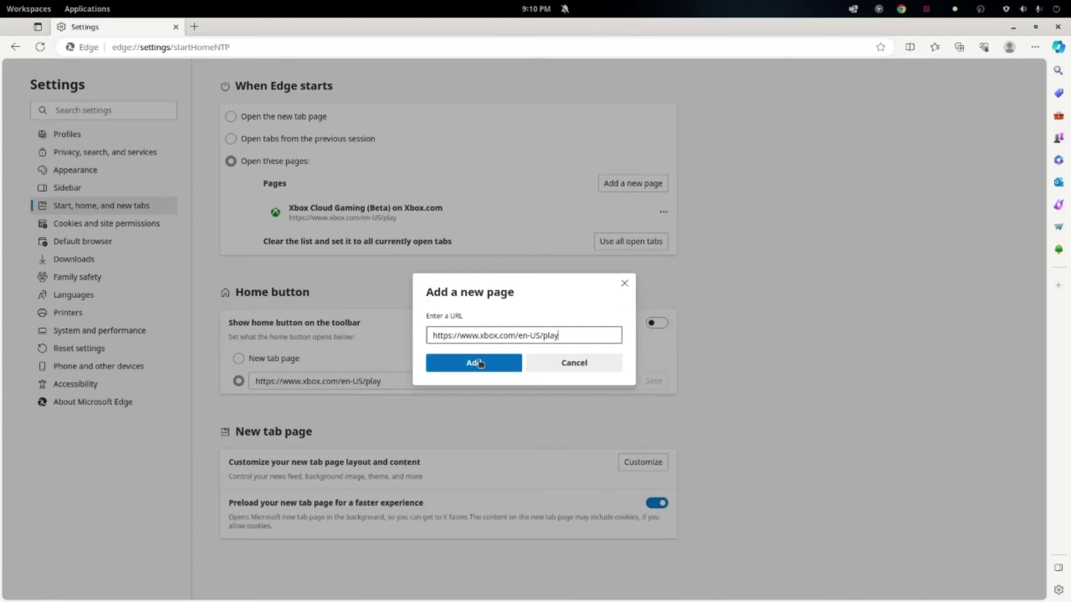
pyautogui.click(624, 283)
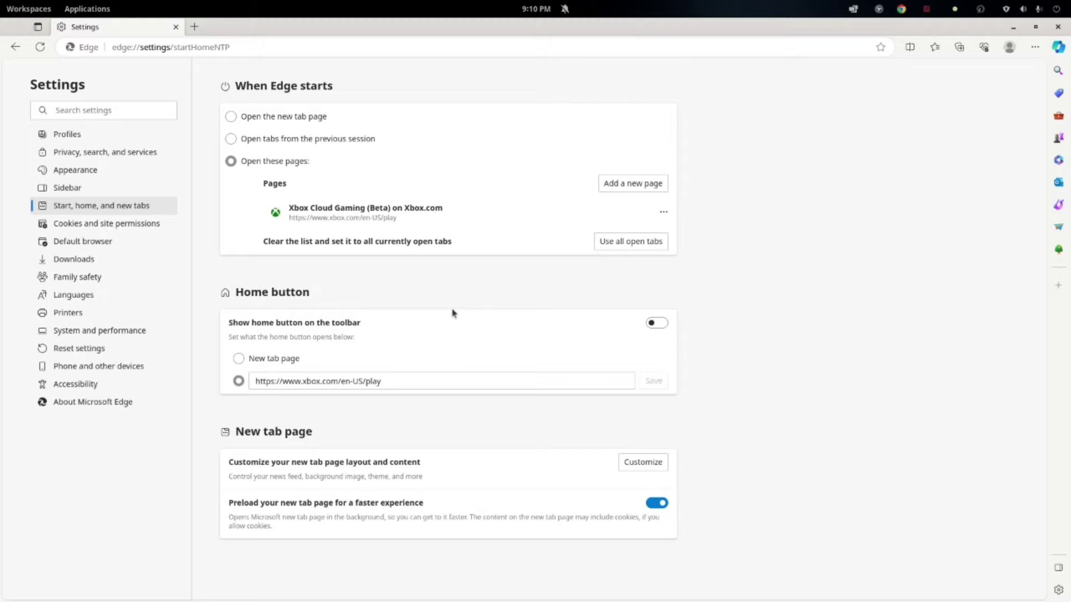
pyautogui.click(662, 326)
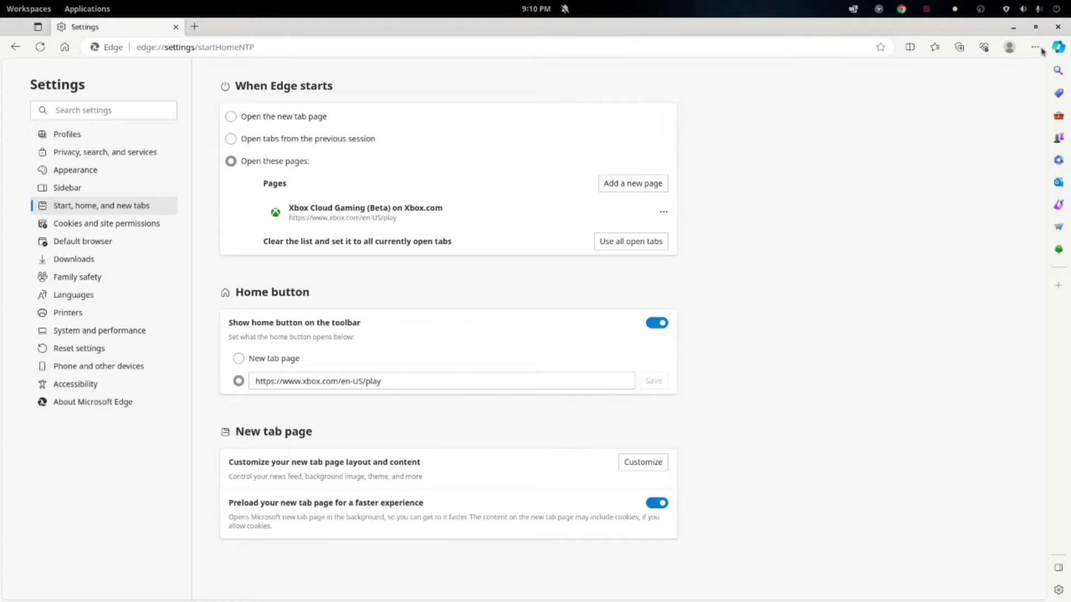
pyautogui.click(1056, 31)
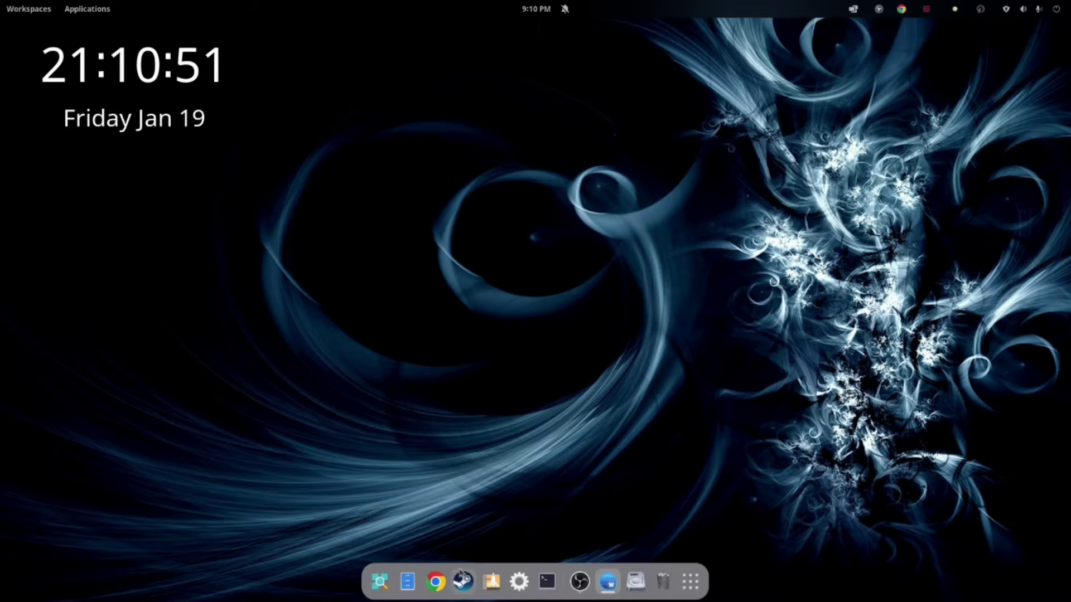
pyautogui.click(87, 9)
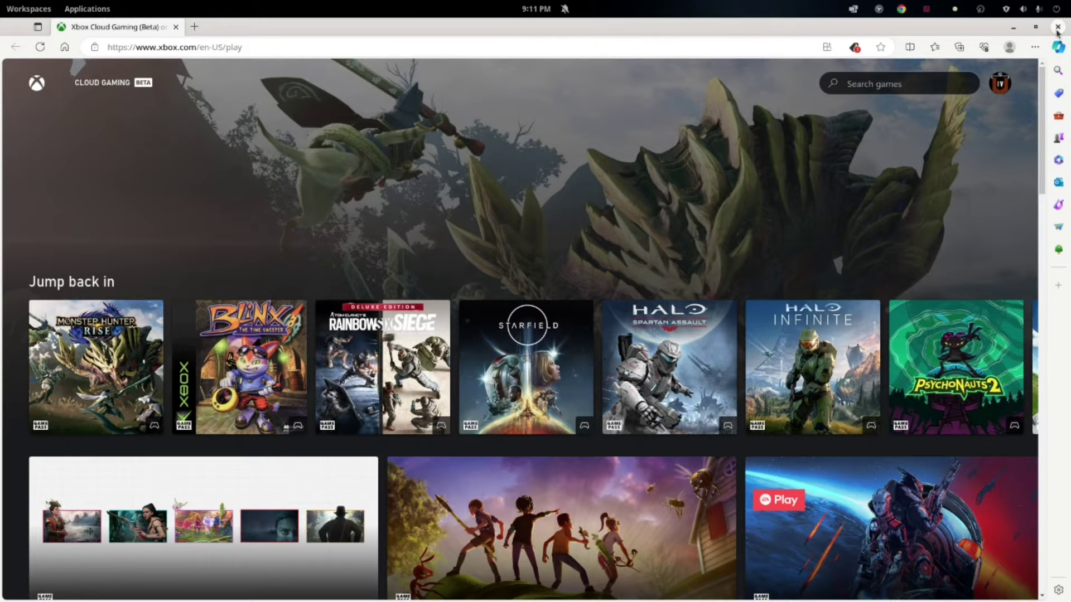
pyautogui.click(1056, 28)
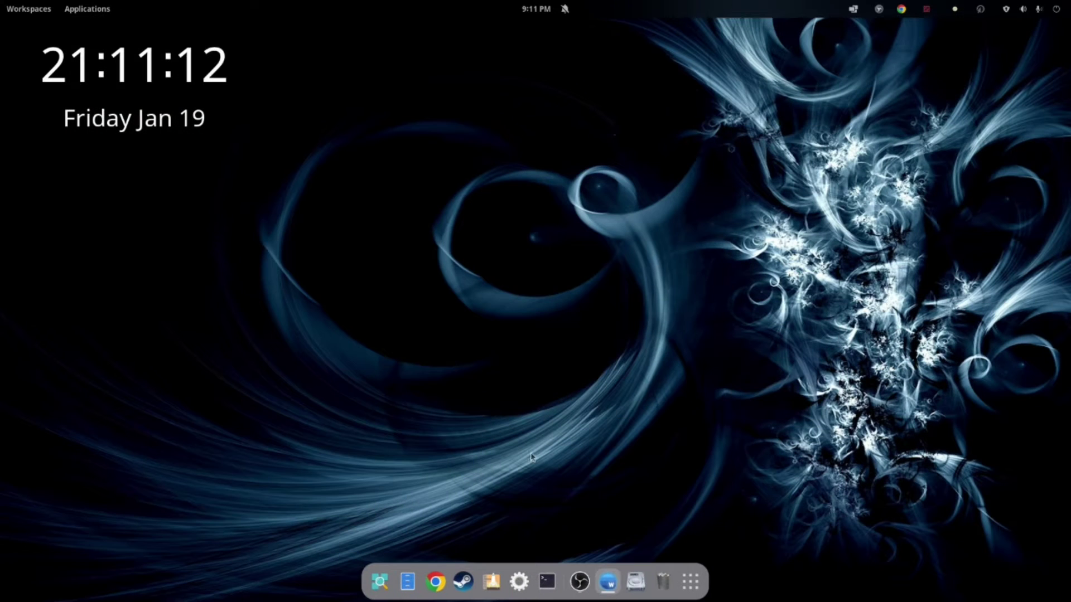
# Run 'flatpak --user override --filesystem=/run/udev:ro com.microsoft.Edge' in a terminal, then exit.
pyautogui.click(554, 583)
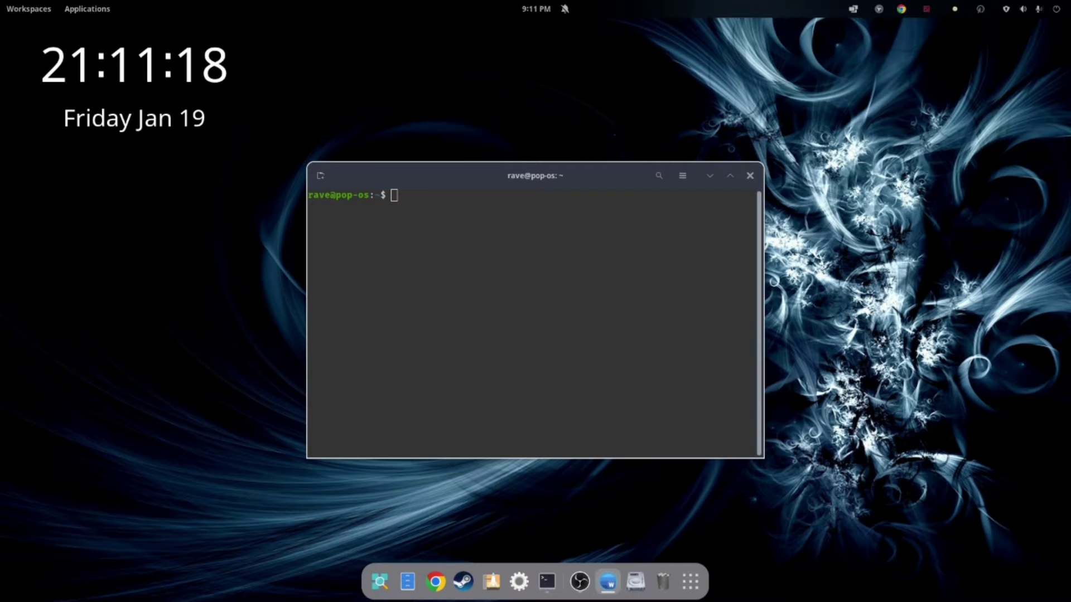
pyautogui.rightClick(403, 199)
pyautogui.click(419, 241)
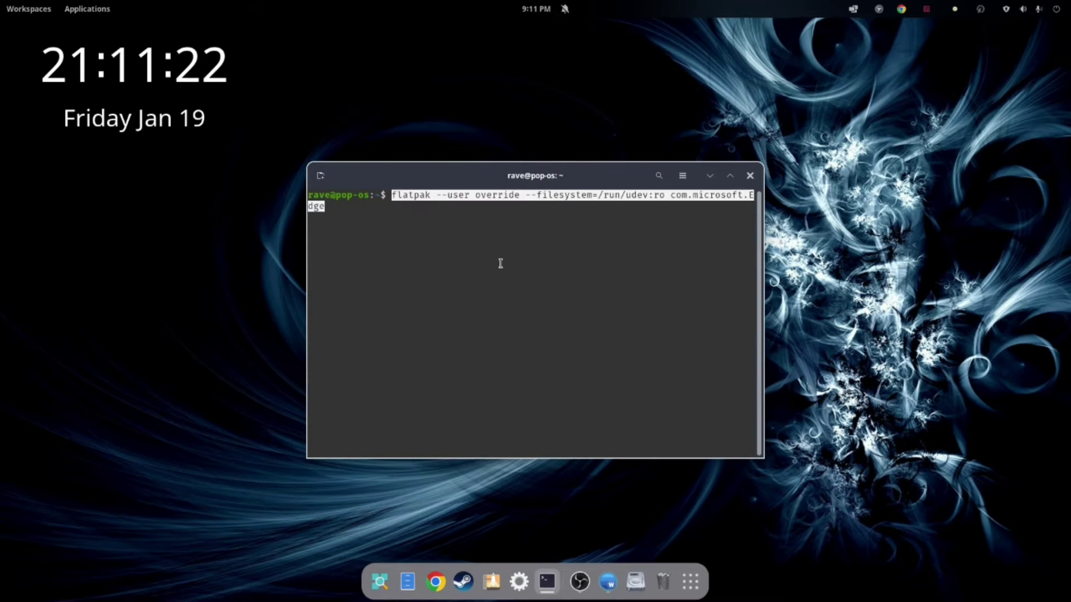
pyautogui.press('Return')
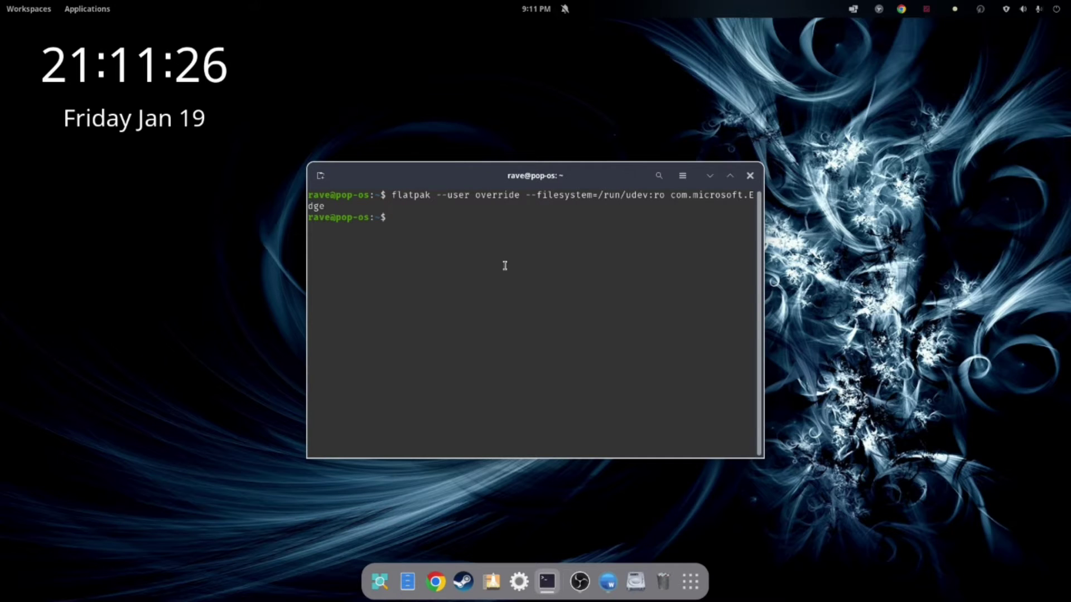
pyautogui.write('exit')
pyautogui.press('Return')
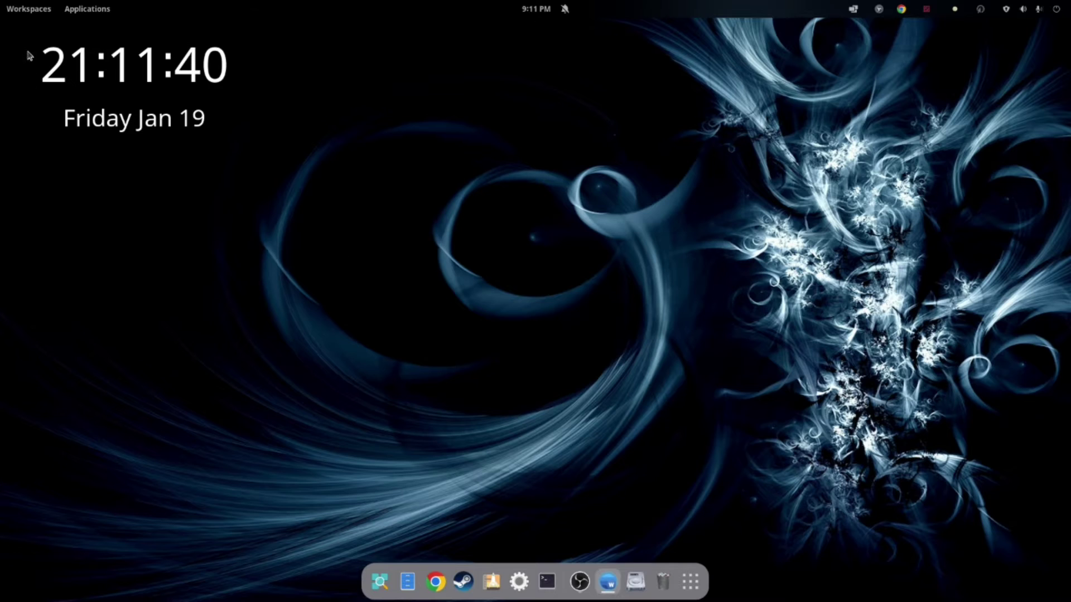
# Launch Edge from the Gaming apps folder, try Rainbow Six Siege, then start Monster Hunter Rise.
pyautogui.click(87, 10)
pyautogui.click(568, 458)
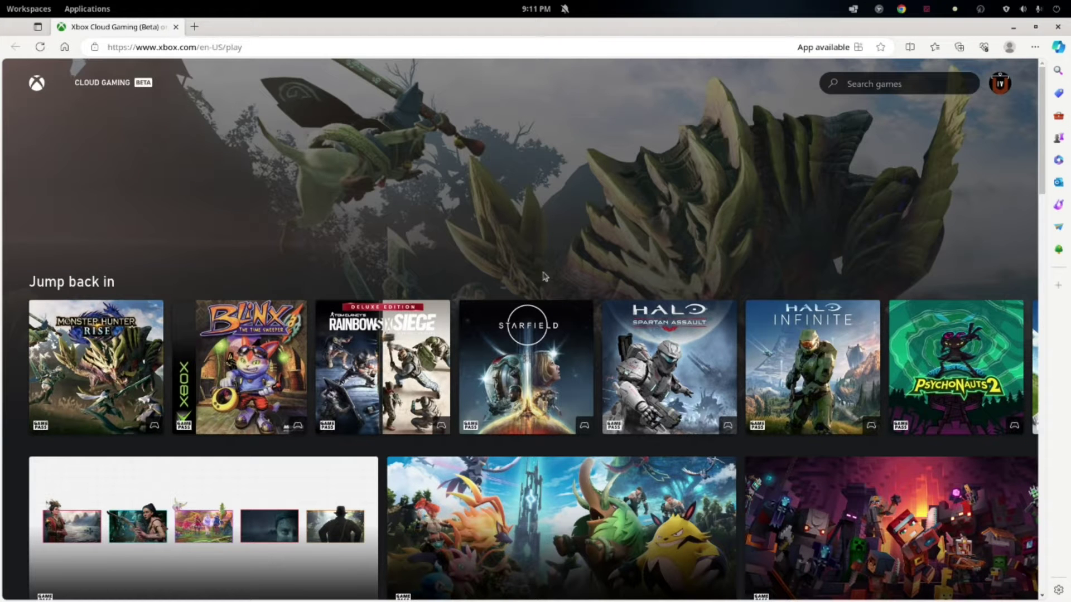
pyautogui.click(411, 350)
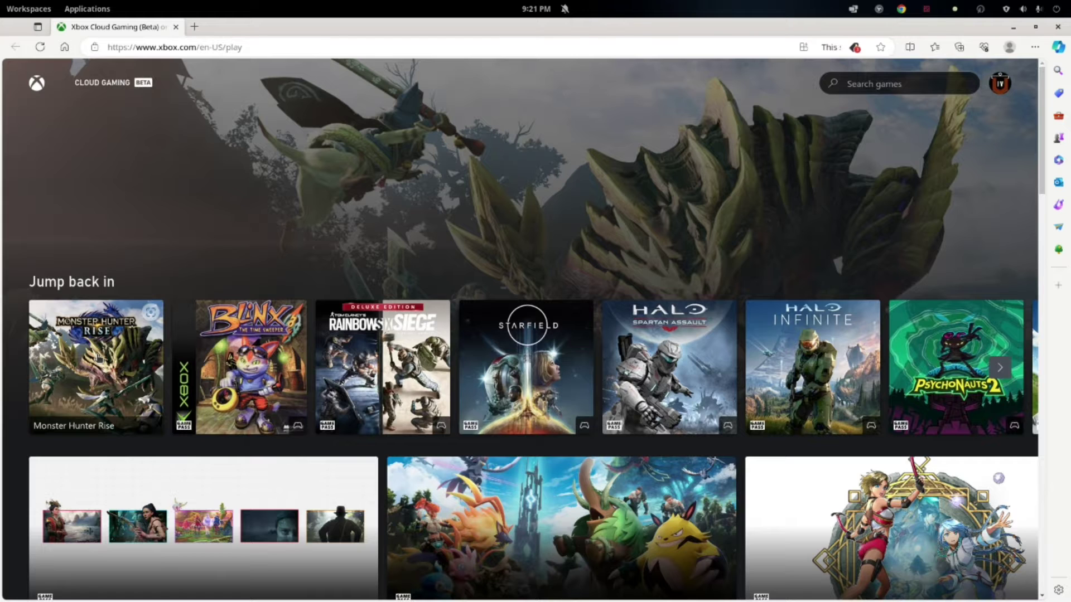
pyautogui.click(117, 346)
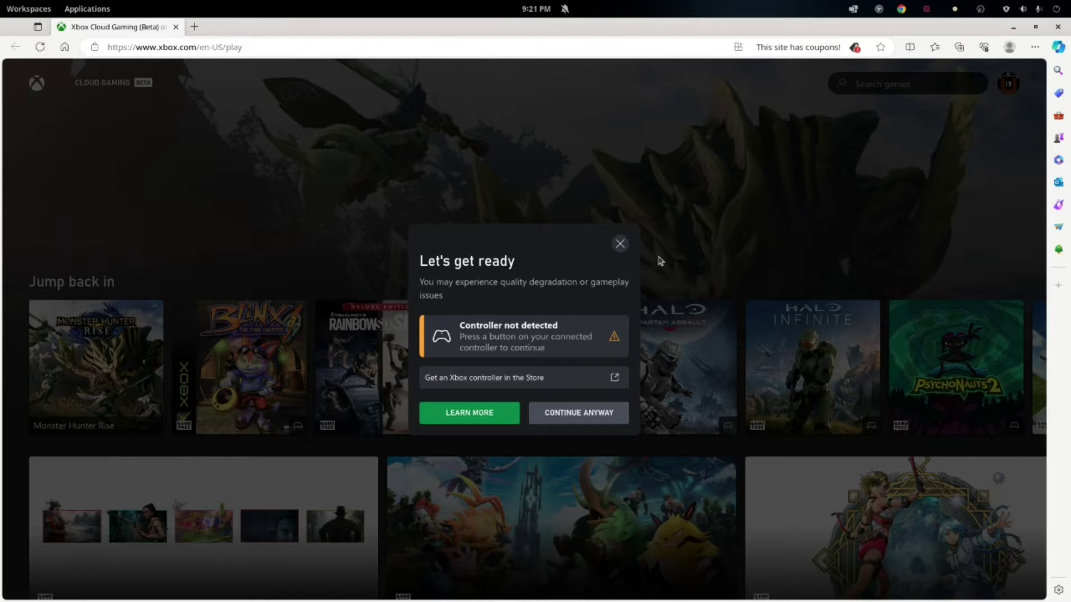
# Continue past the missing-controller warning so Monster Hunter Rise loads.
pyautogui.press('Return')
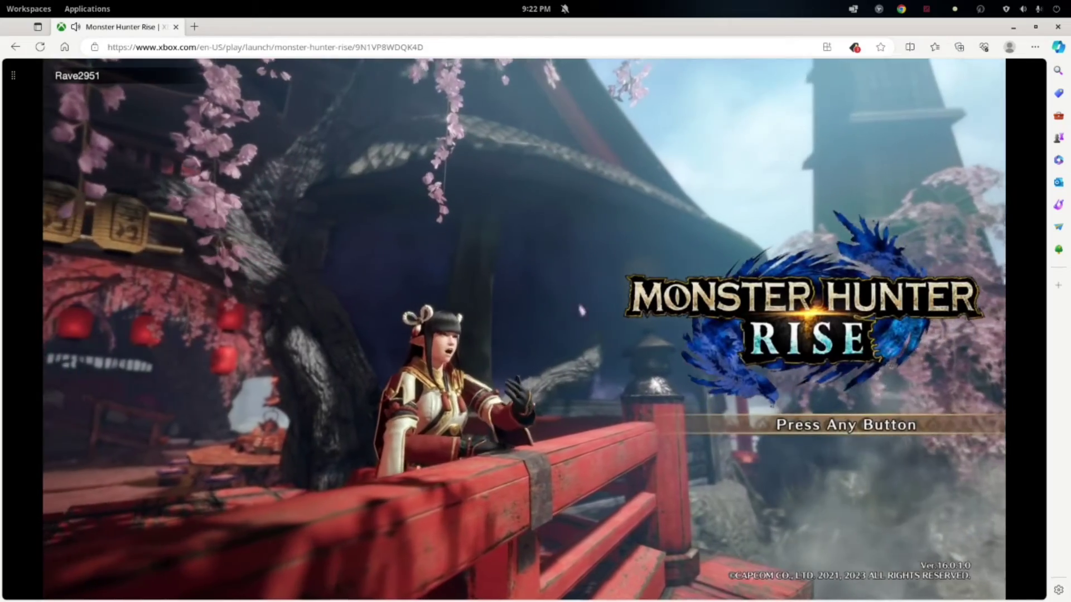
# Get past the title screen and continue the saved game from its save slot.
pyautogui.press('Return')
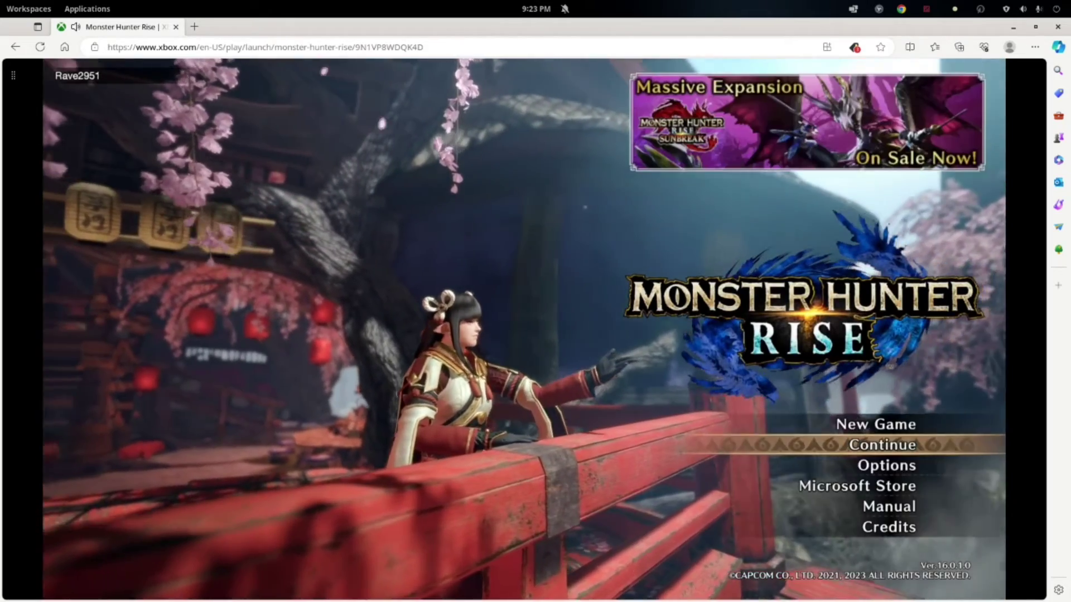
pyautogui.press('Return')
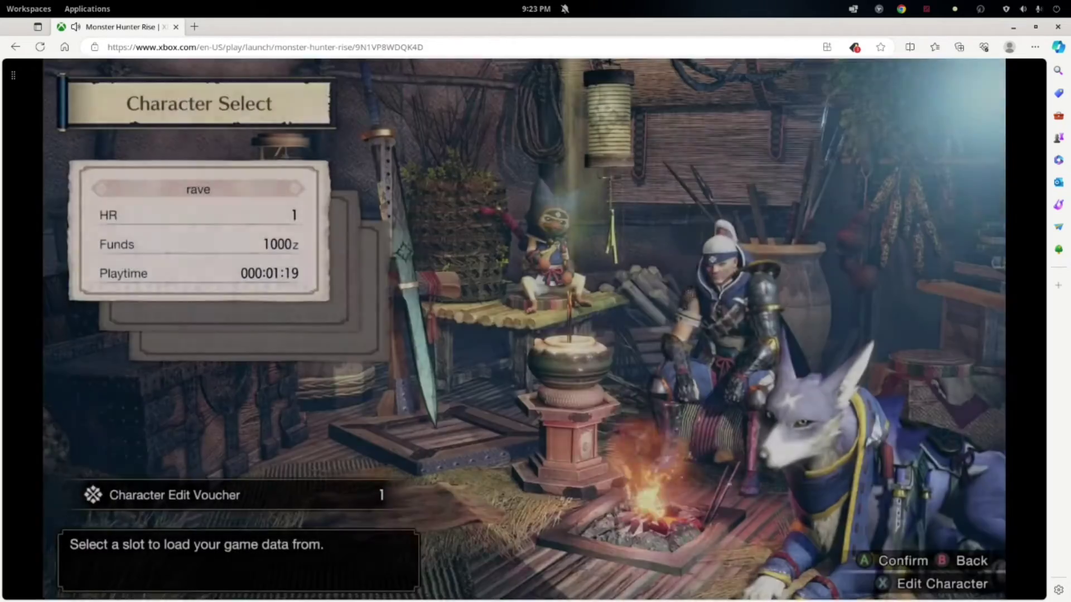
pyautogui.press('Return')
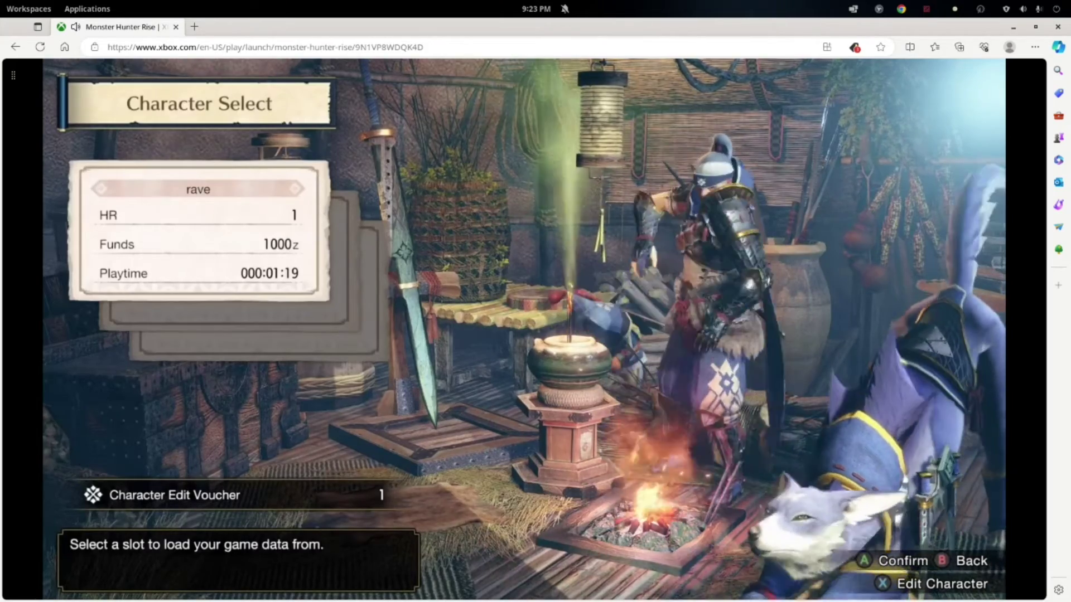
pyautogui.press('Return')
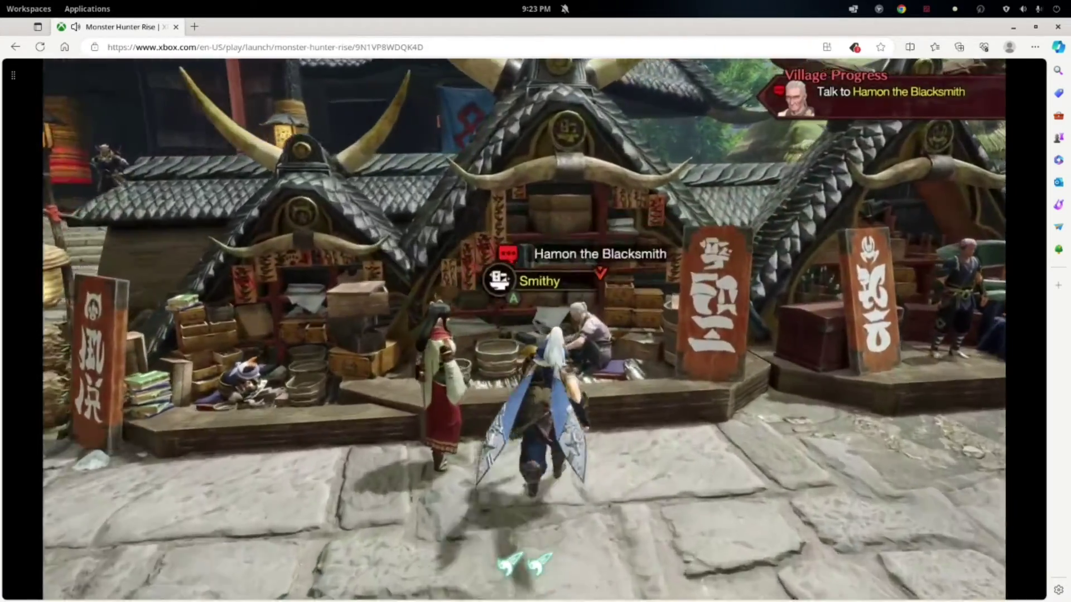
# Talk to Hamon the Blacksmith and advance the first lines of dialogue.
pyautogui.press('f')
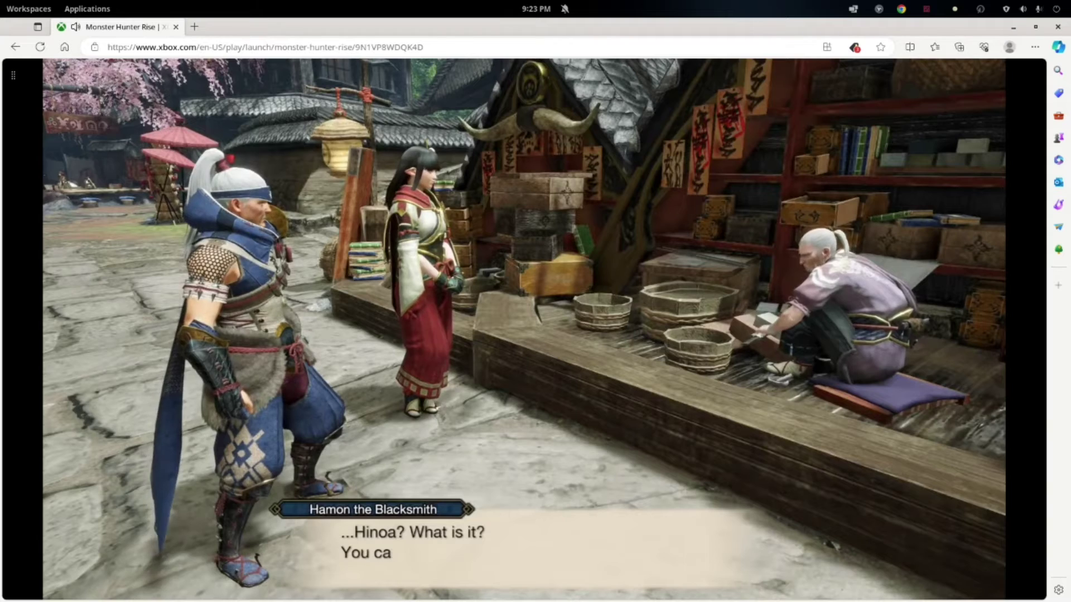
pyautogui.press('f')
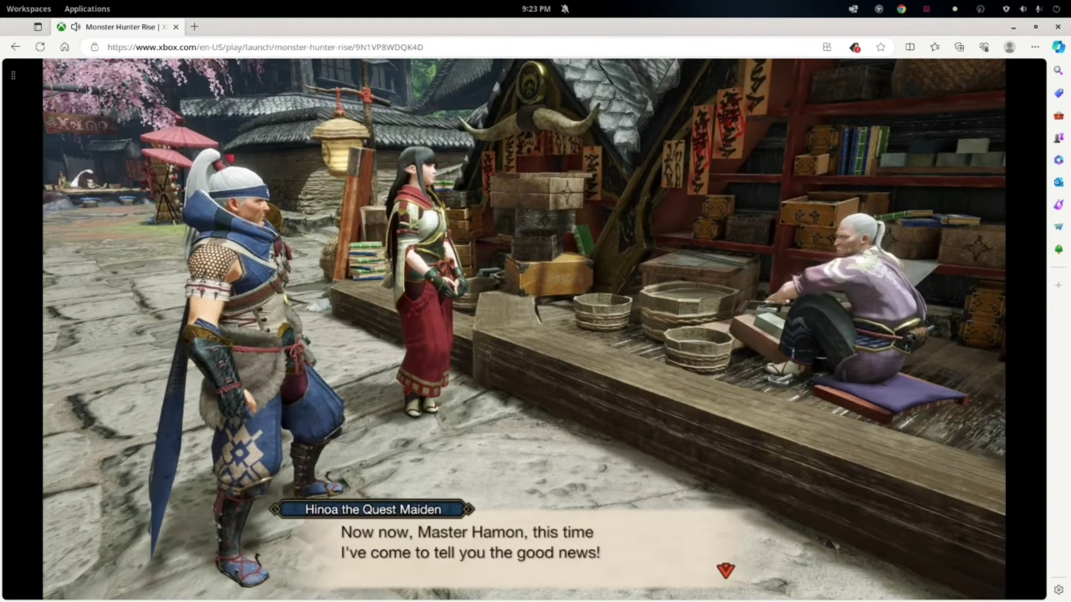
pyautogui.press('f')
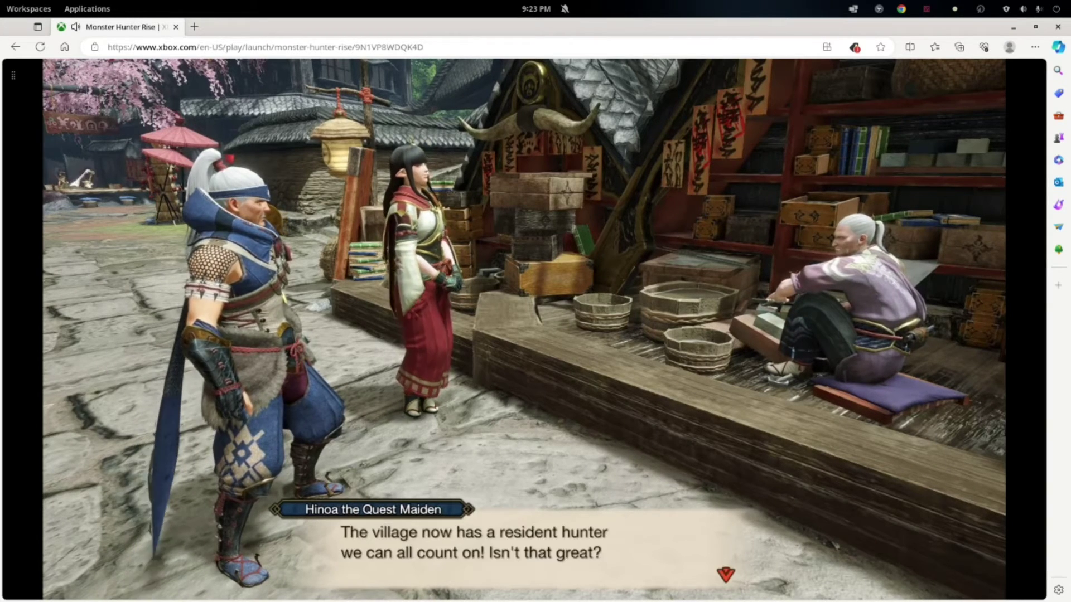
pyautogui.press('f')
pyautogui.press('f')
pyautogui.press('f')
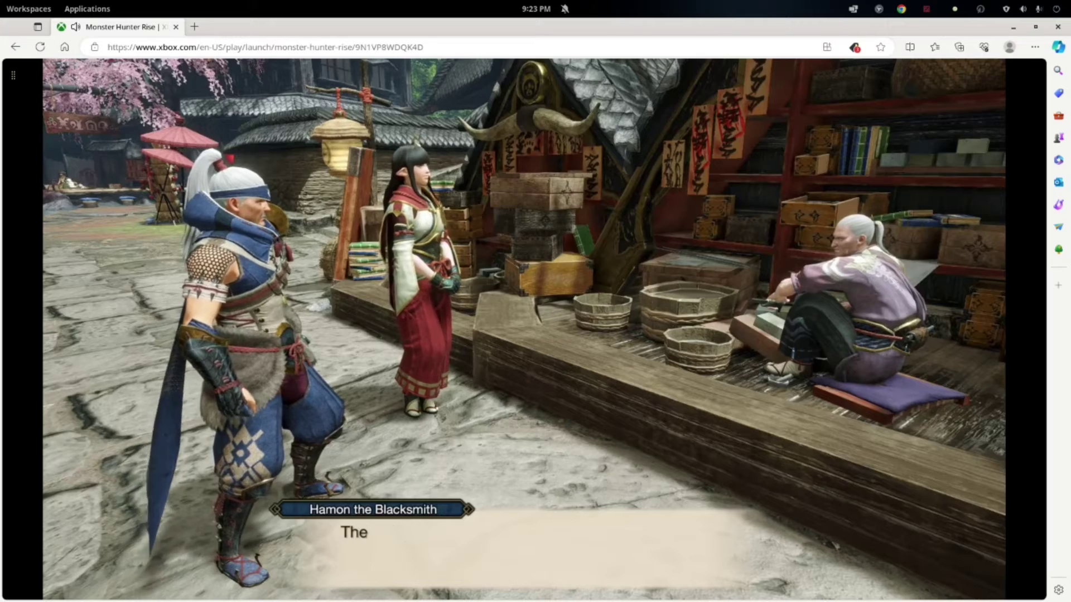
# Make the browser full screen and advance through Hamon and Hinoa's conversation.
pyautogui.press('F11')
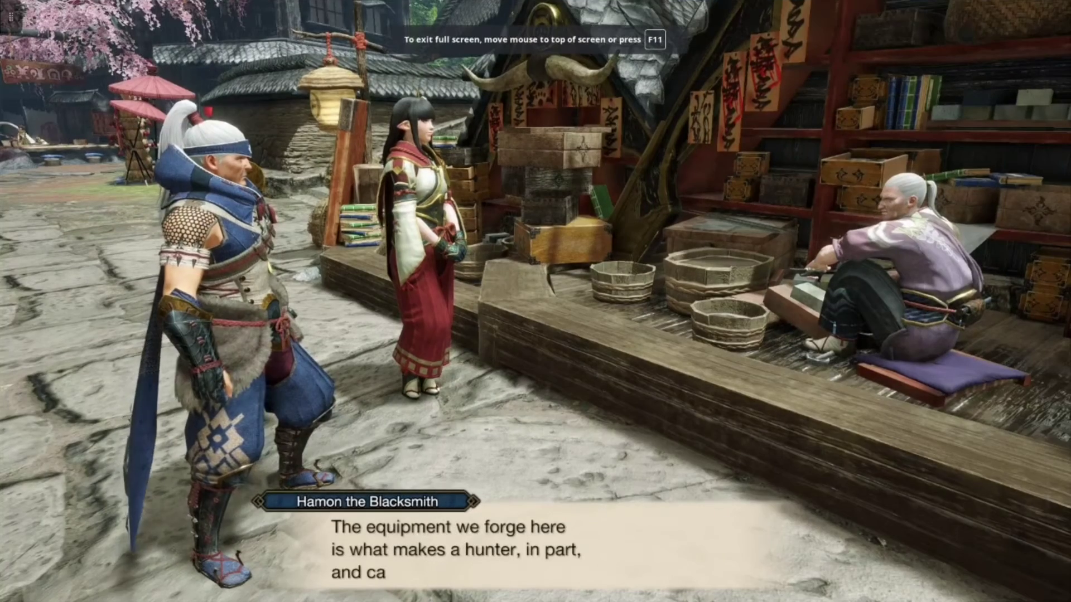
pyautogui.press('f')
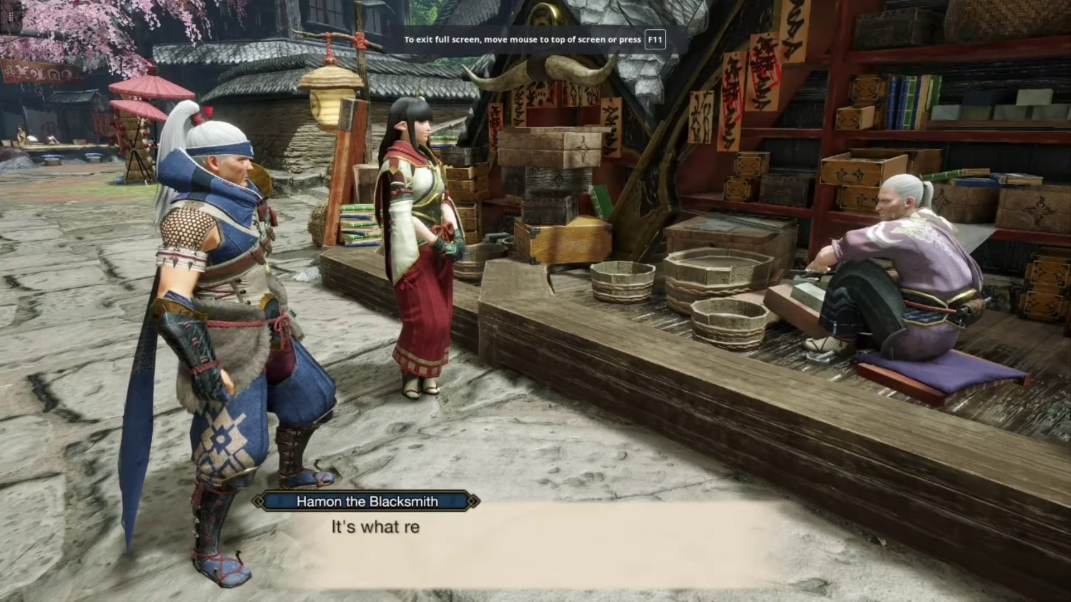
pyautogui.press('f')
pyautogui.press('f')
pyautogui.press('f')
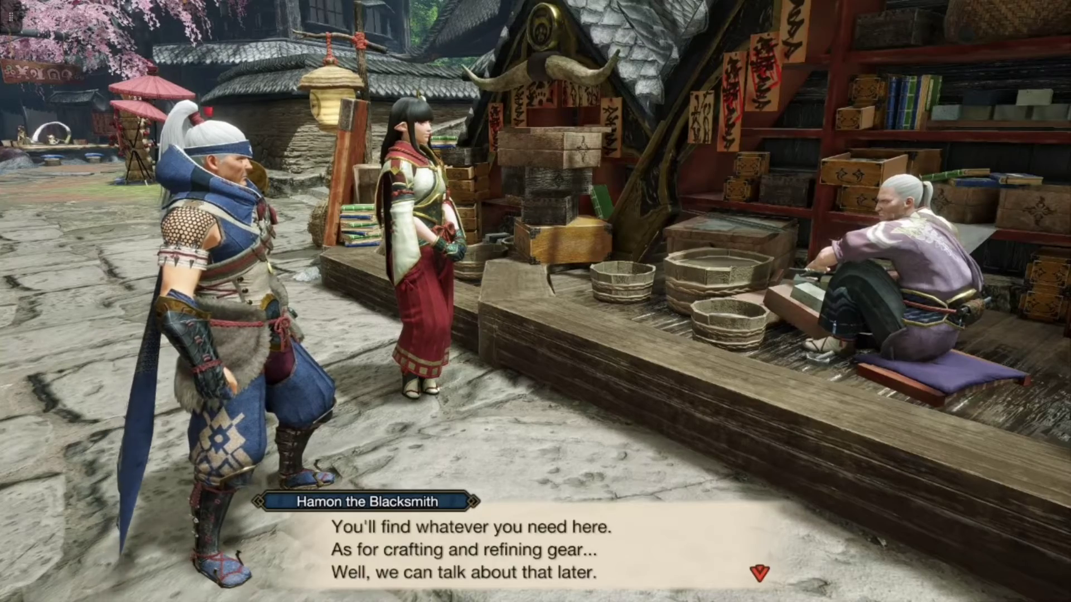
pyautogui.press('f')
pyautogui.press('f')
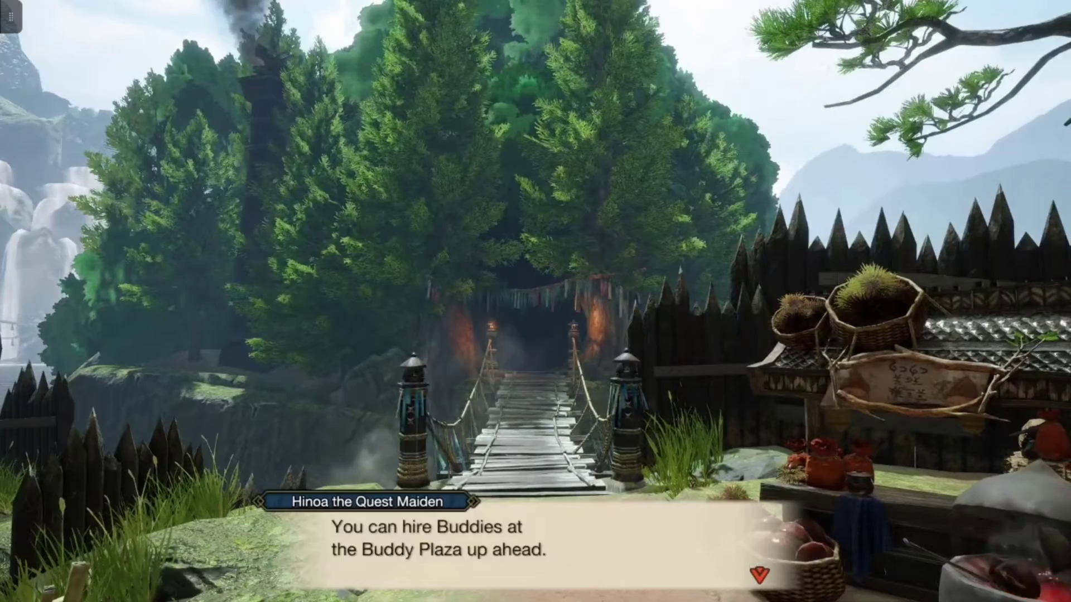
pyautogui.press('f')
pyautogui.press('f')
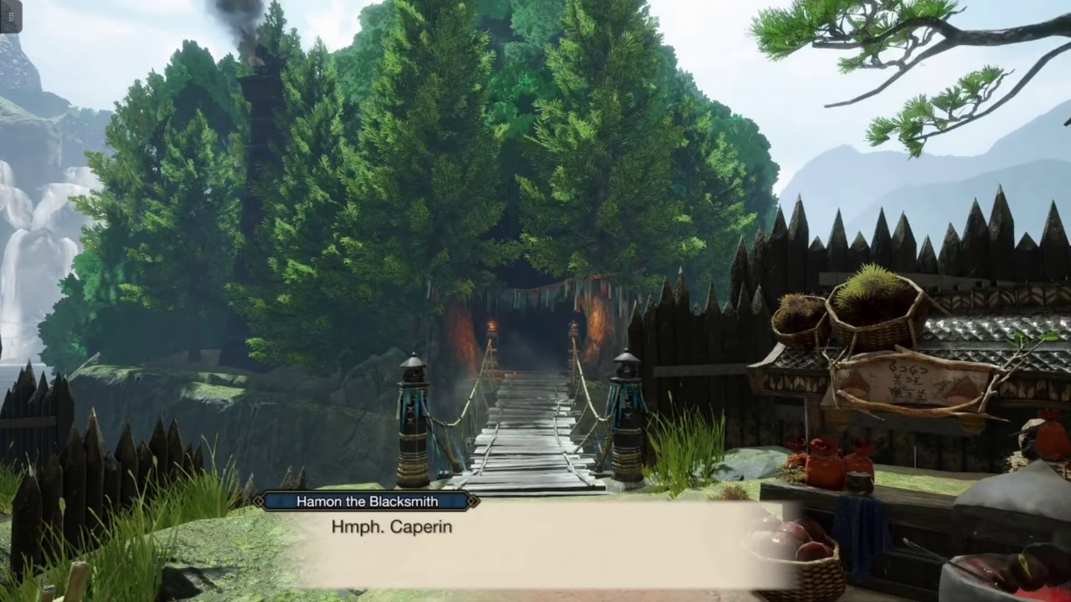
pyautogui.press('f')
pyautogui.press('f')
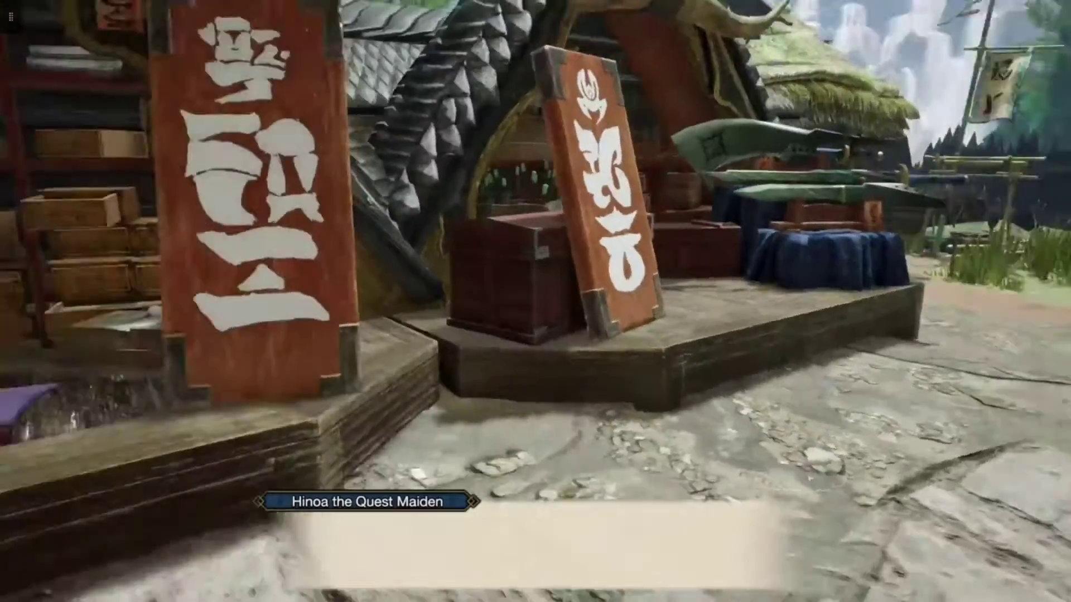
pyautogui.press('f')
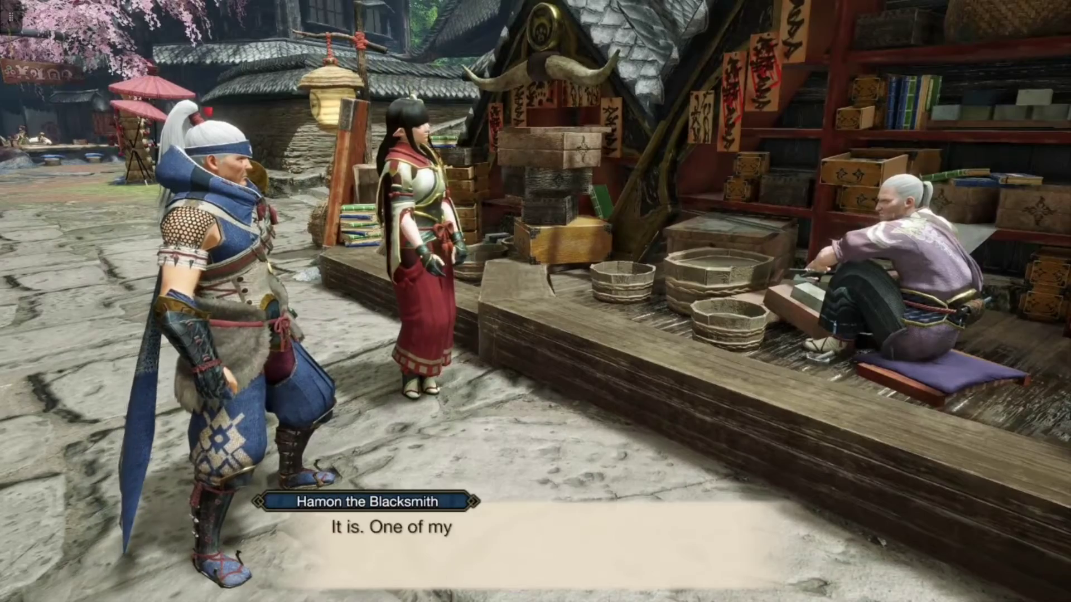
pyautogui.press('f')
pyautogui.press('f')
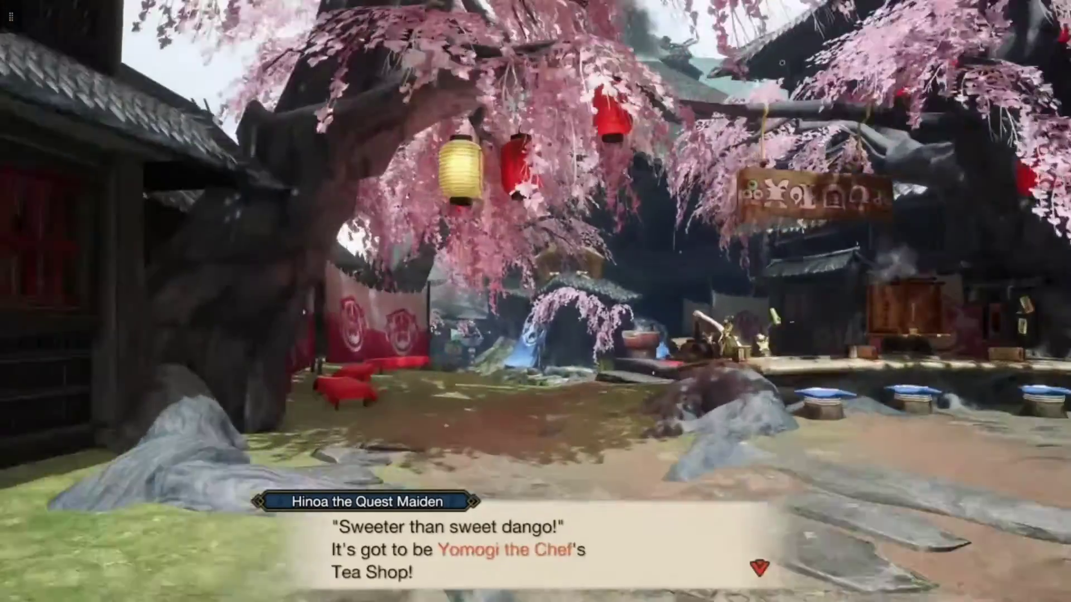
pyautogui.press('f')
# Exit the Wirebug Gauge tutorial and briefly check the start menu's System settings.
pyautogui.press('Escape')
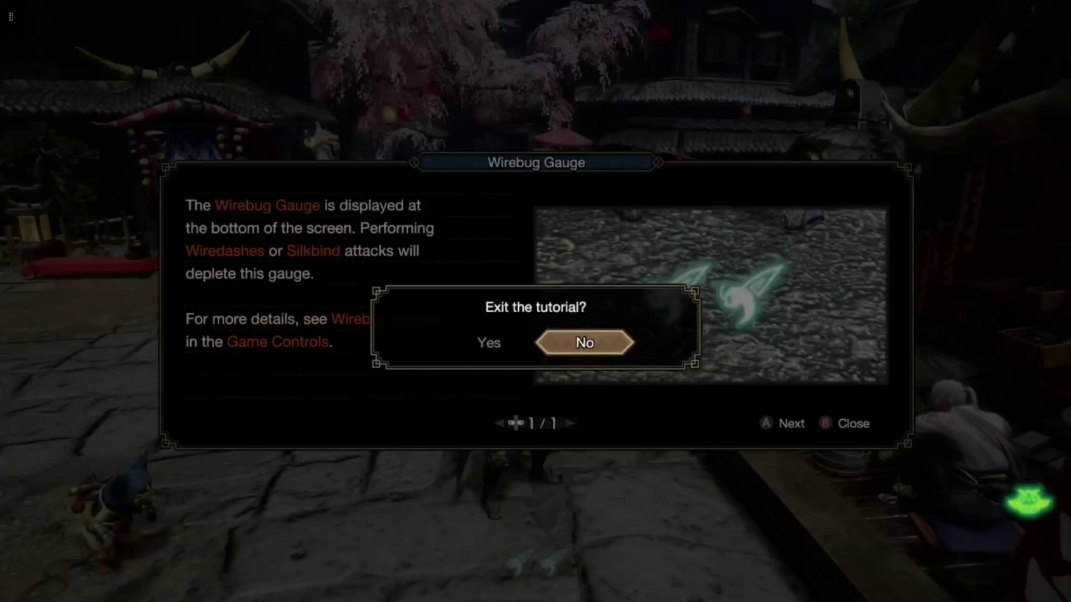
pyautogui.press('f')
pyautogui.press('w')
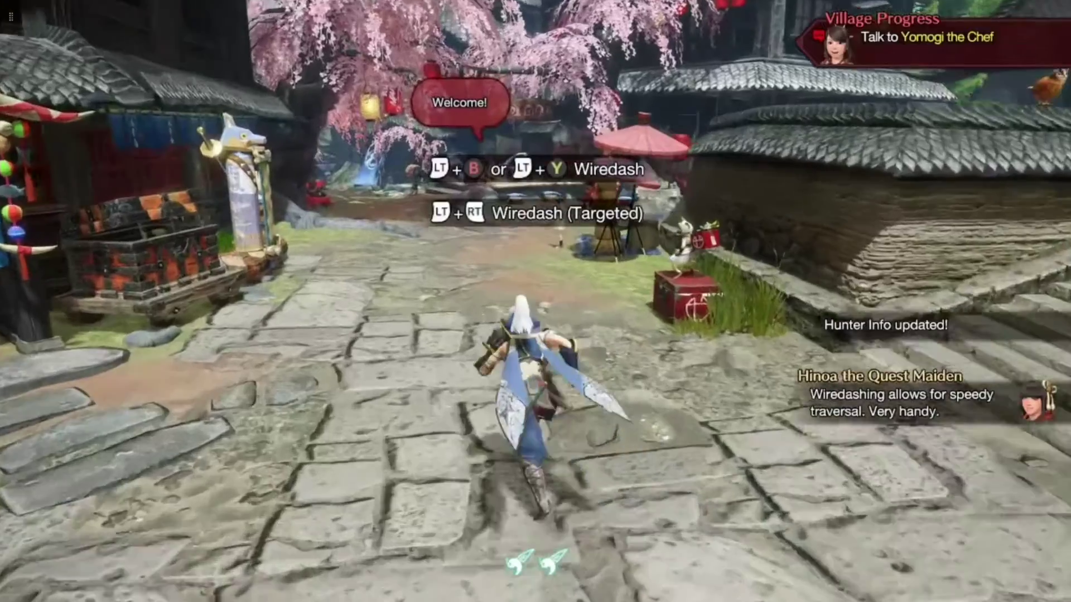
pyautogui.press('Escape')
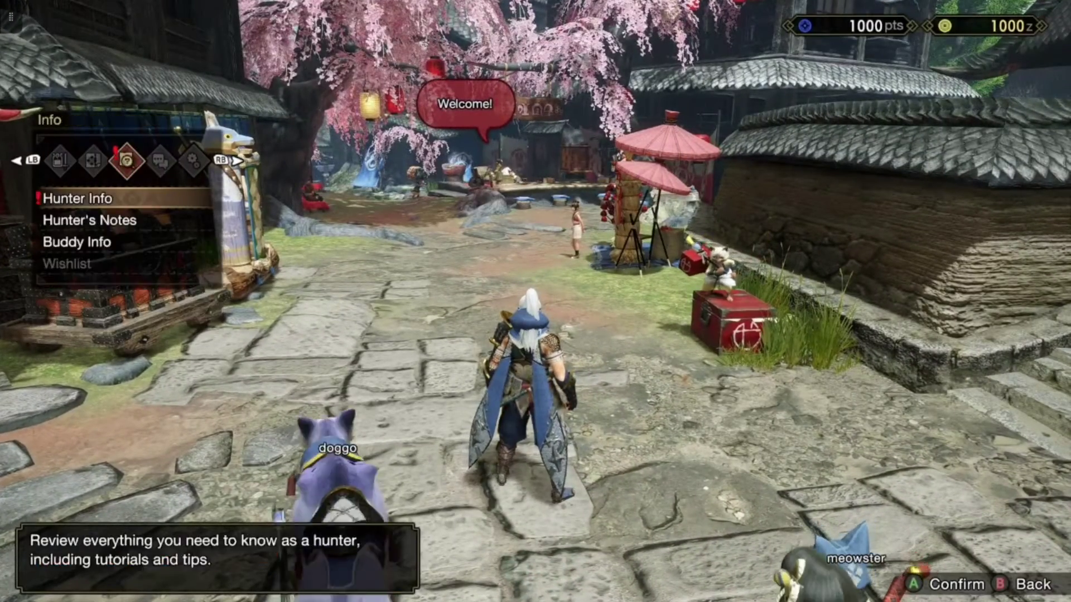
pyautogui.press('e')
pyautogui.press('e')
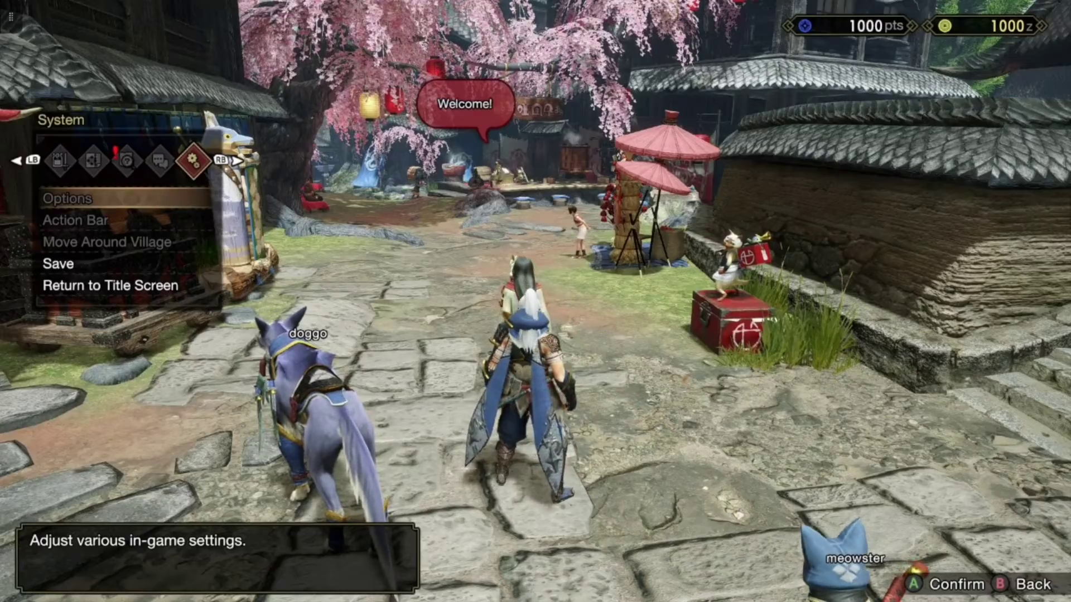
pyautogui.press('Escape')
# Run across the village to Yomogi the Chef's stall and start talking to her.
pyautogui.press('w')
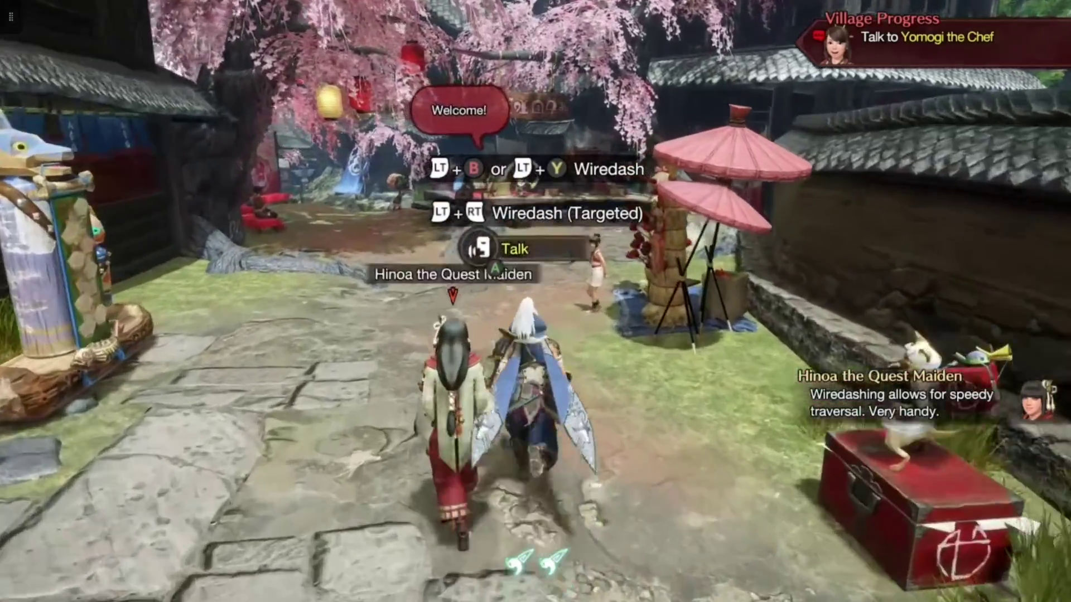
pyautogui.press('w')
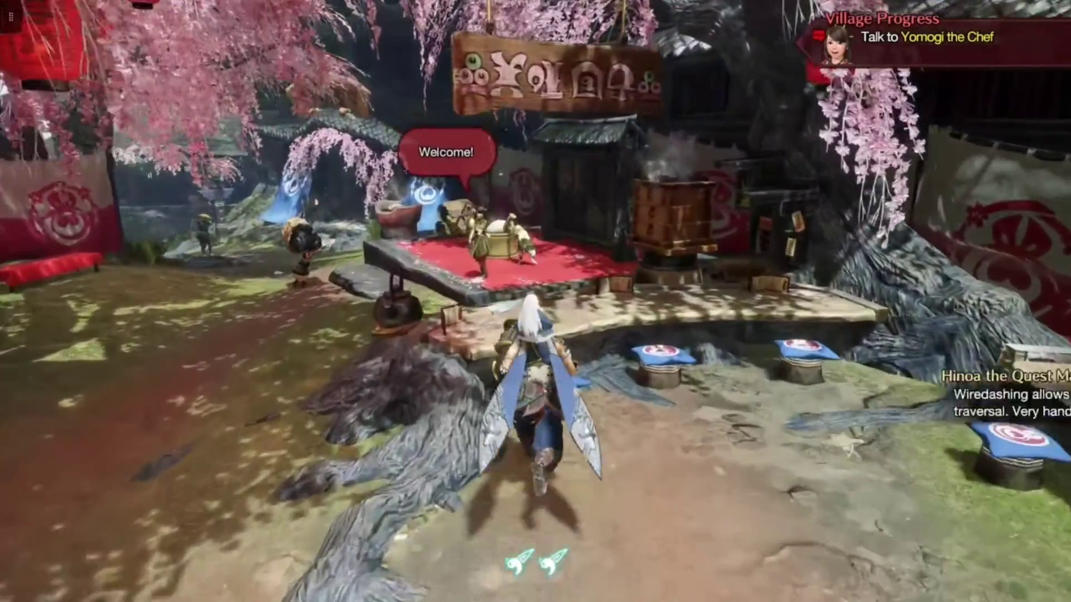
pyautogui.press('a')
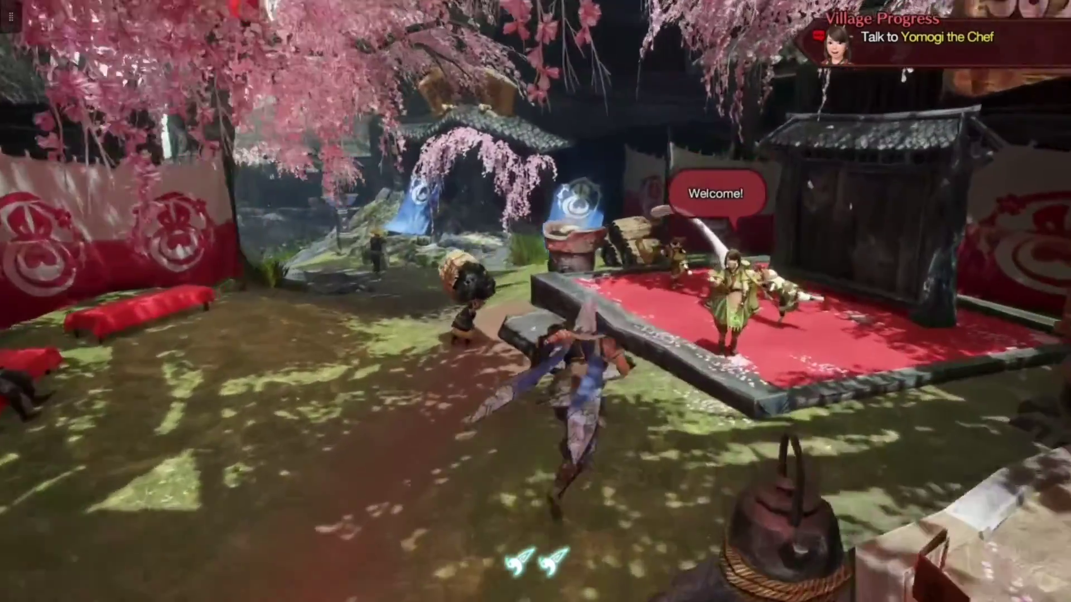
pyautogui.press('w')
pyautogui.press('f')
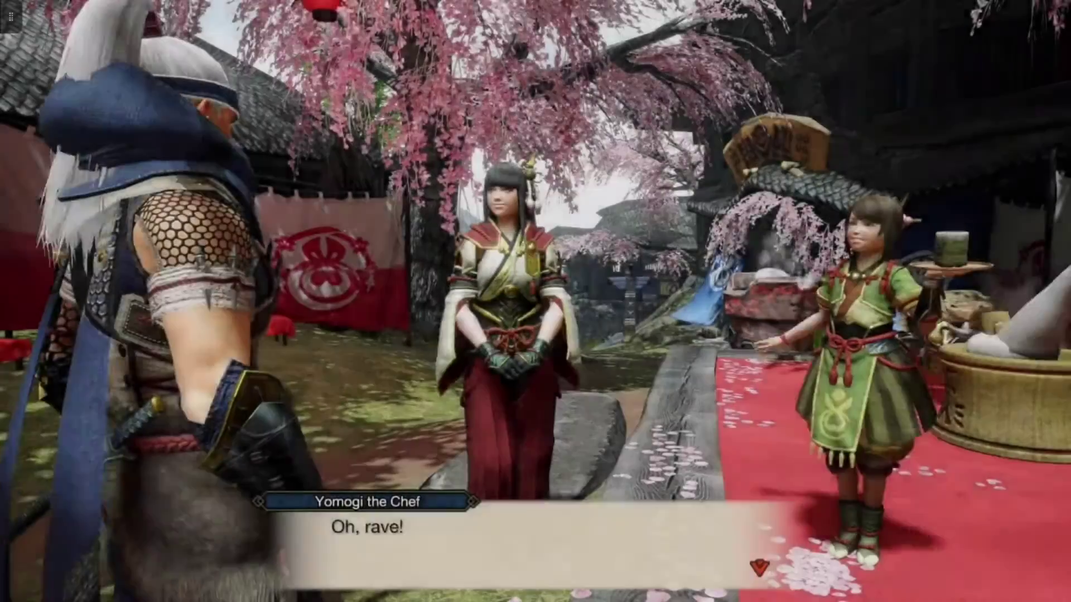
# Advance the Bunny Dango dialogue until Hinoa shows the ordered items.
pyautogui.press('f')
pyautogui.press('f')
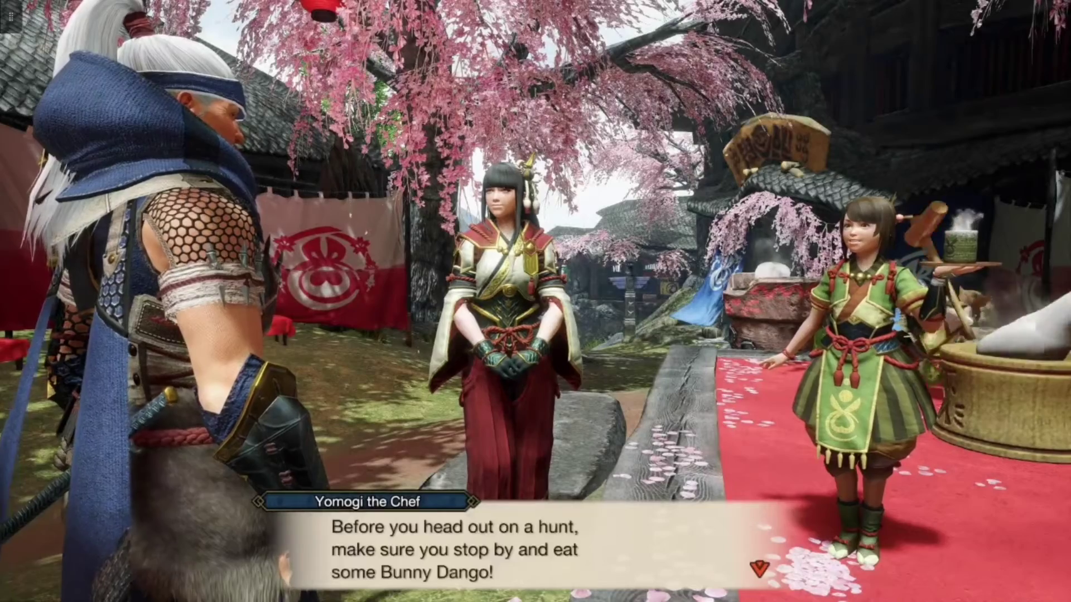
pyautogui.press('f')
pyautogui.press('f')
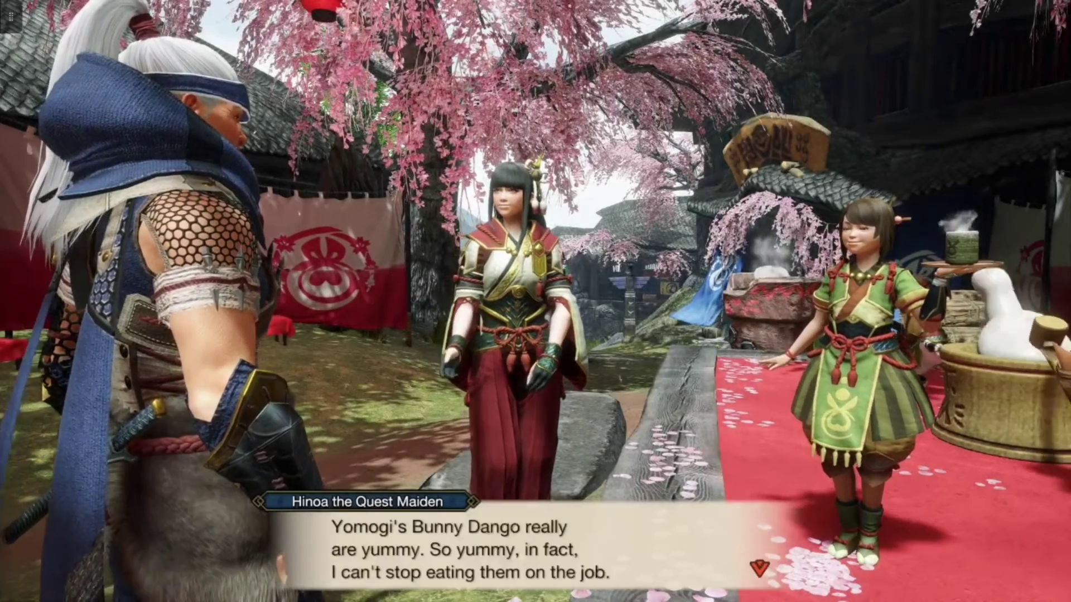
pyautogui.press('f')
pyautogui.press('f')
pyautogui.press('f')
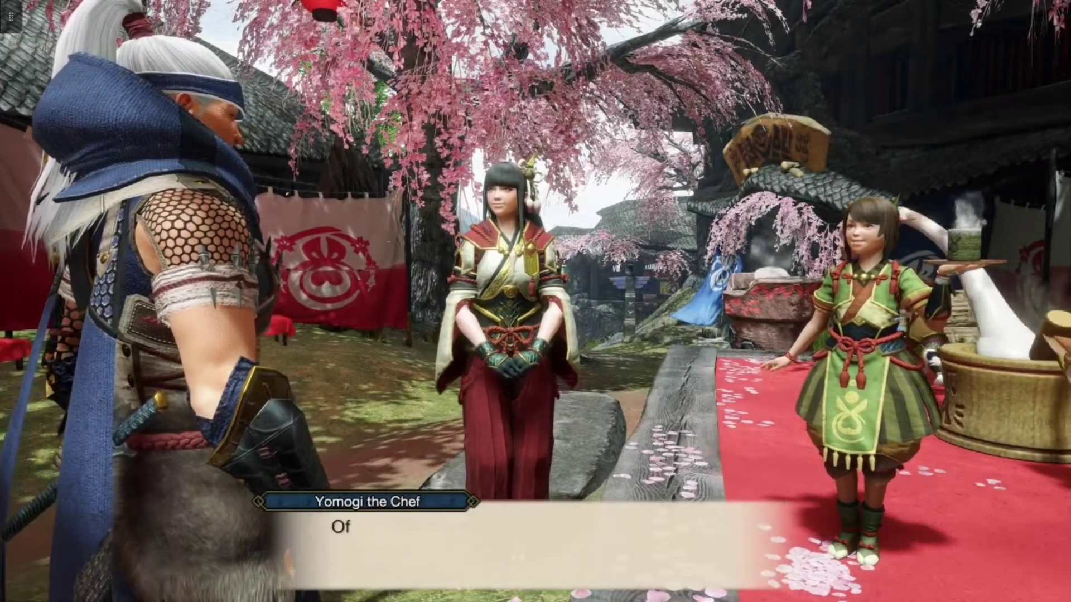
pyautogui.press('f')
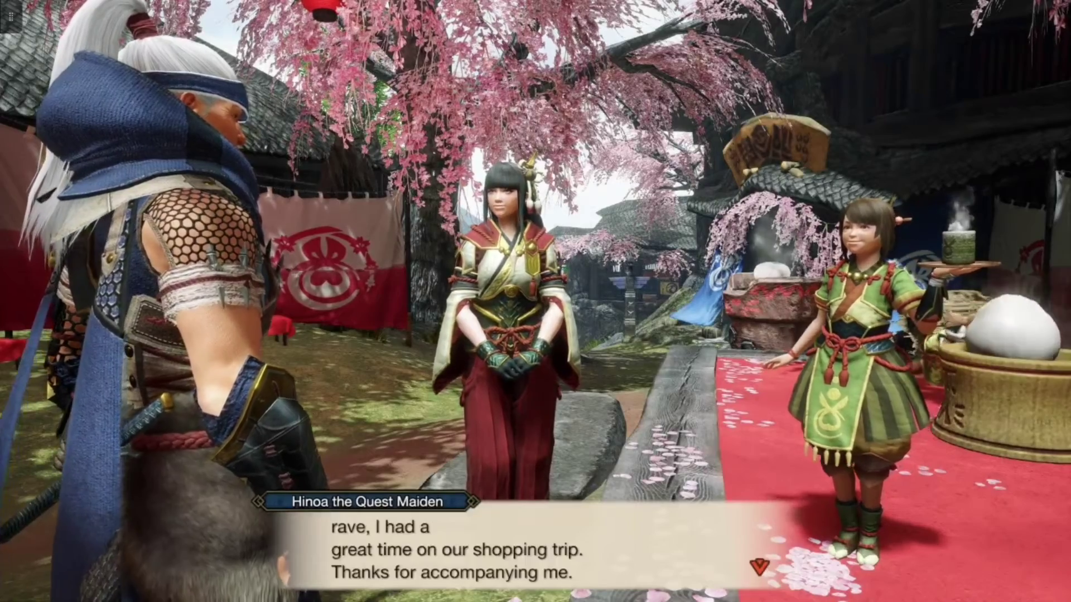
pyautogui.press('f')
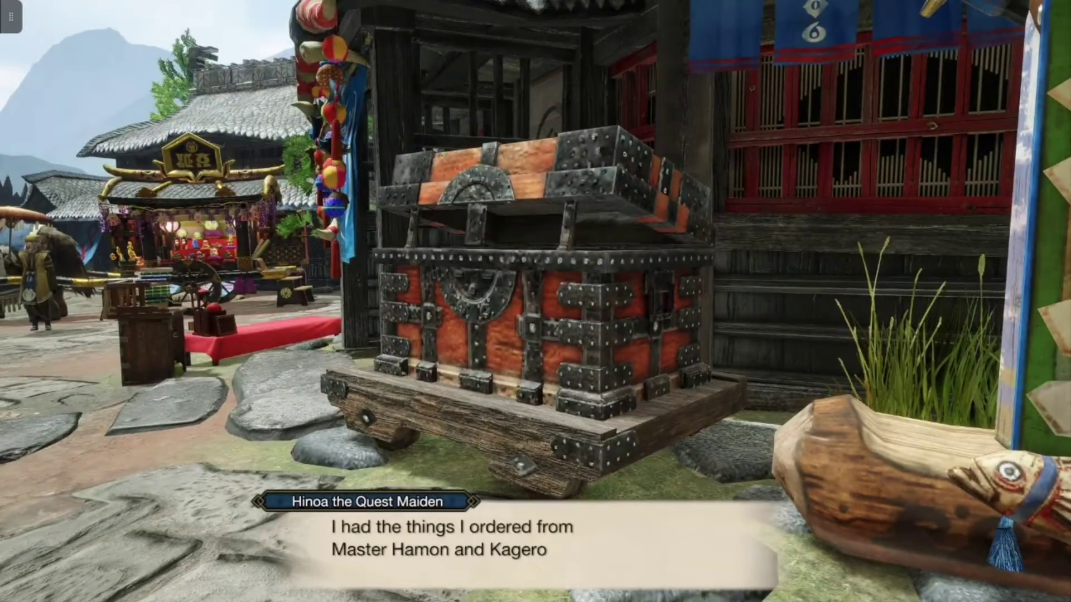
pyautogui.press('f')
pyautogui.press('f')
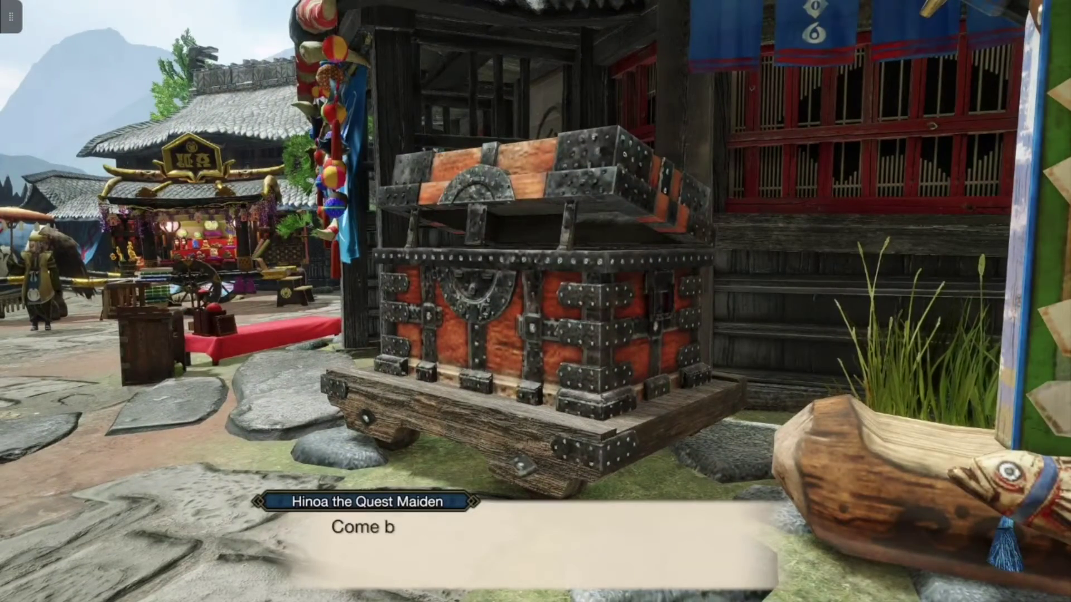
pyautogui.press('f')
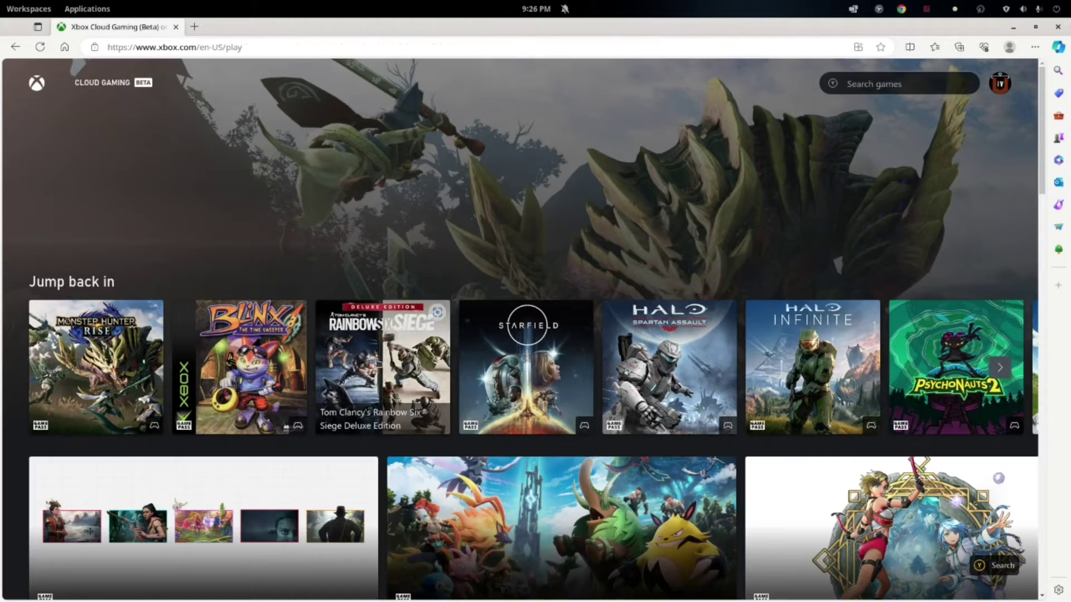
# Launch Rainbow Six Siege and switch the stream to full screen while it connects.
pyautogui.click(379, 363)
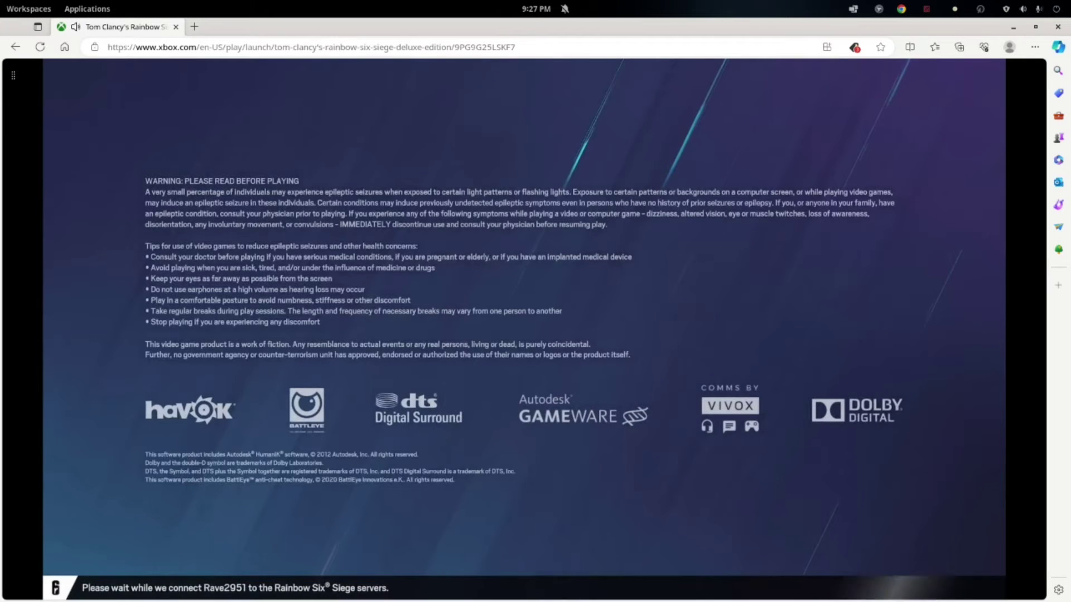
pyautogui.press('F11')
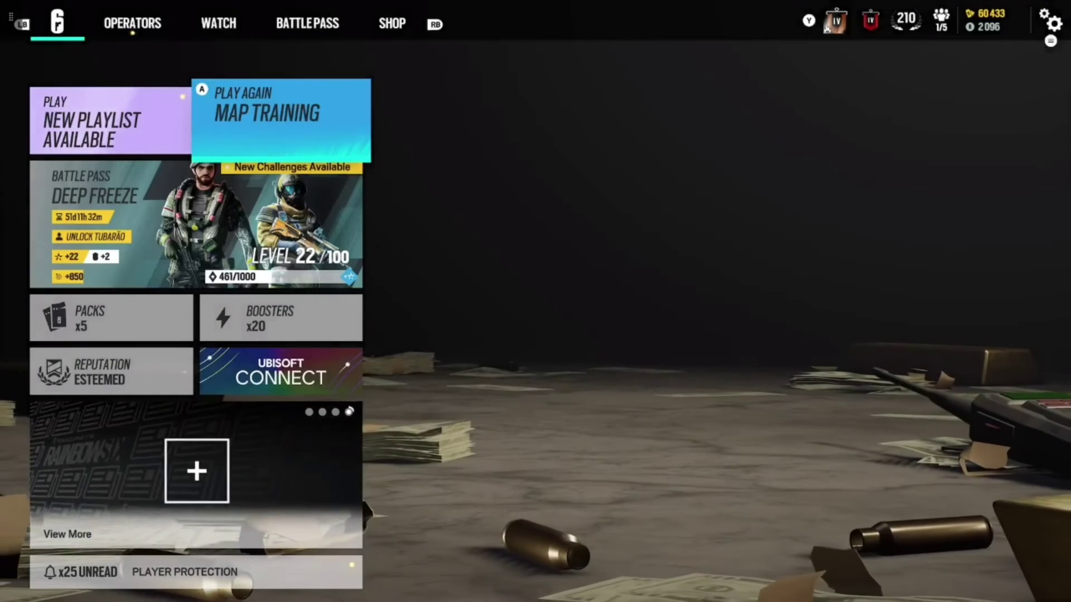
# Choose Play, then Quick Play, then Quick Match to start matchmaking.
pyautogui.press('Left')
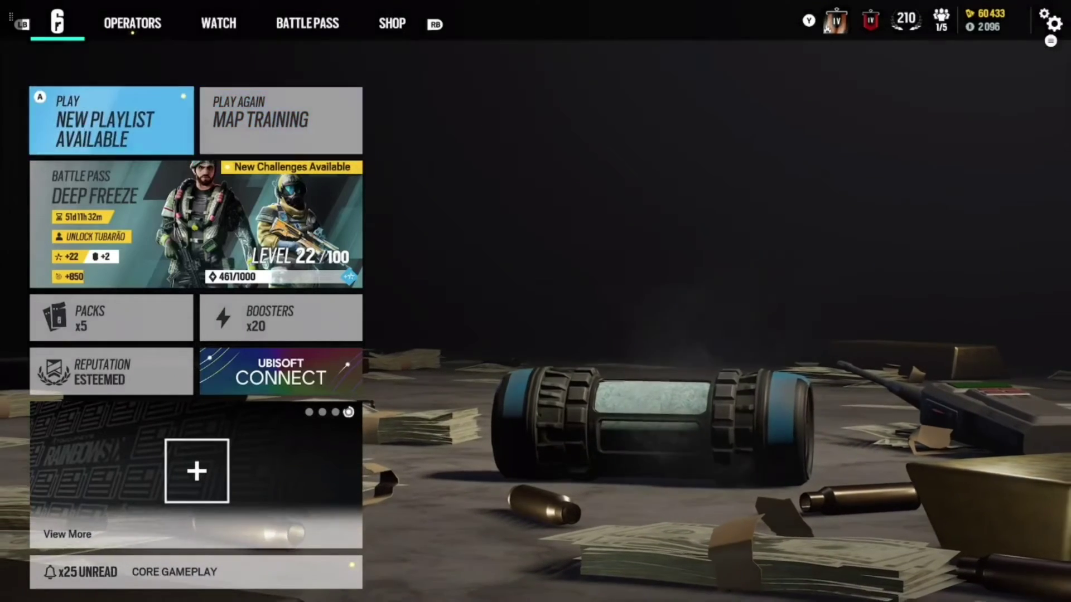
pyautogui.press('Return')
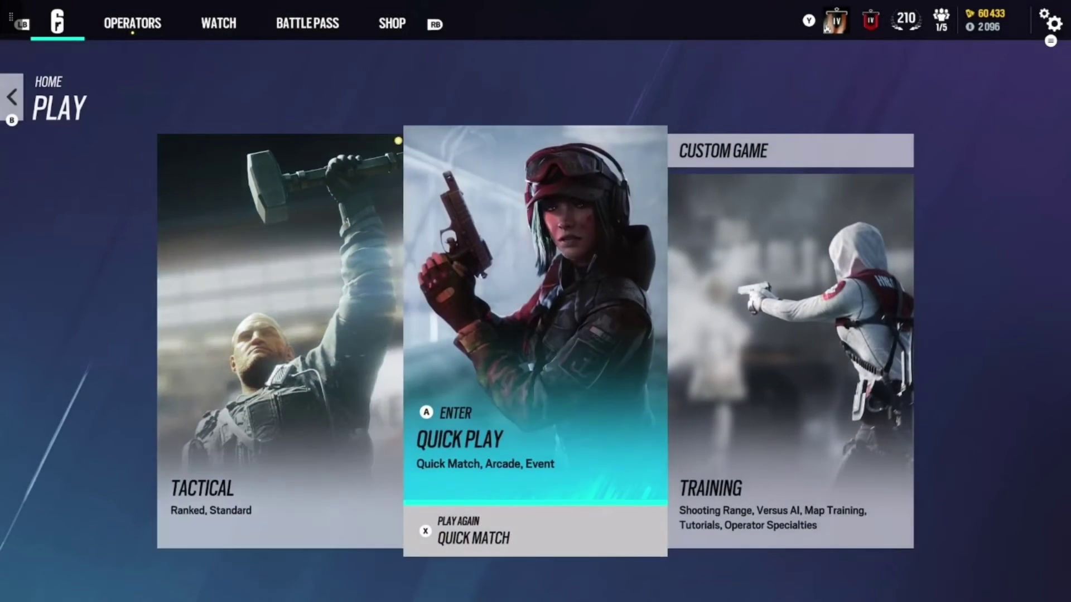
pyautogui.press('Return')
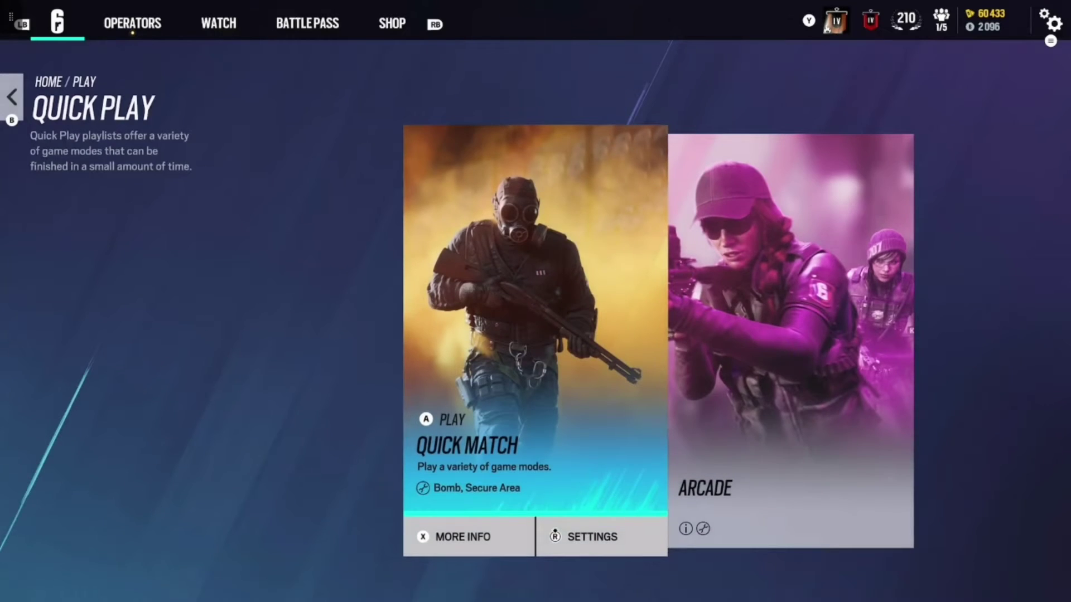
pyautogui.press('Return')
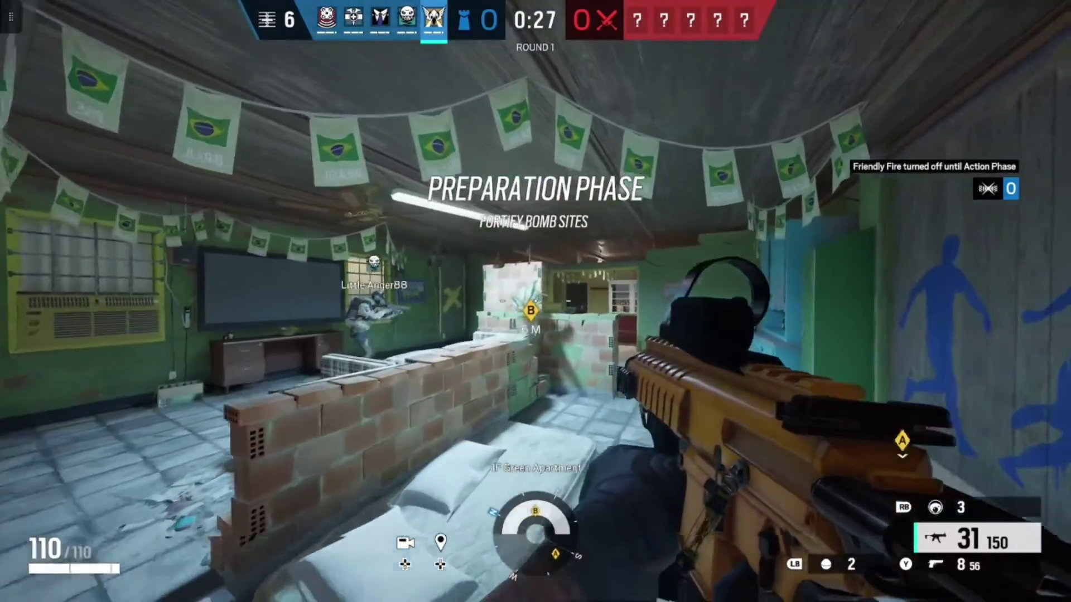
# Throw one gadget into the room, then cycle the security cameras toward the street.
pyautogui.press('g')
pyautogui.click(535, 301)
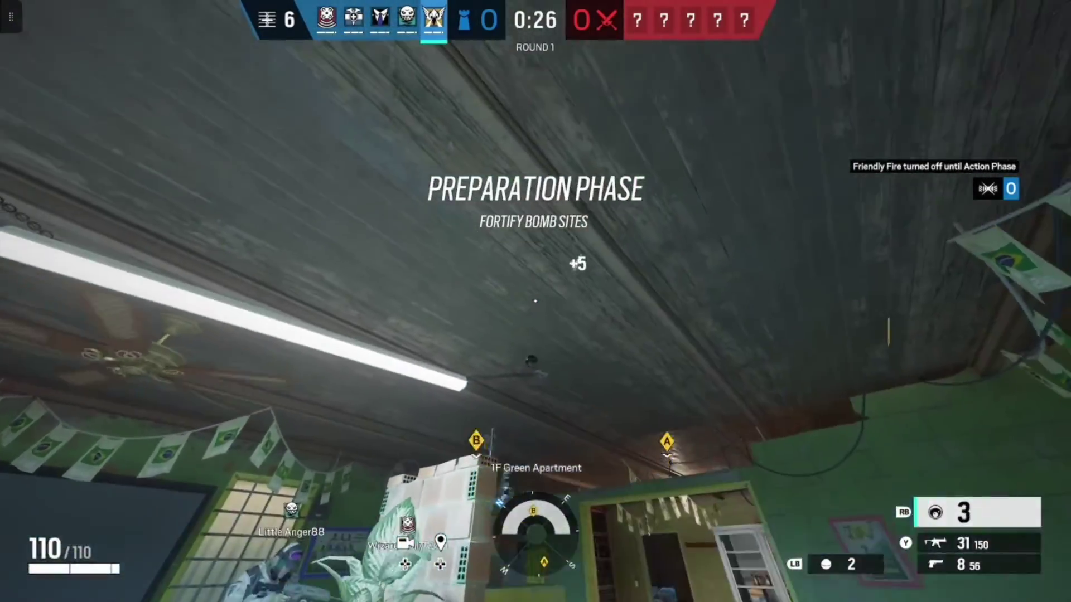
pyautogui.click(535, 301)
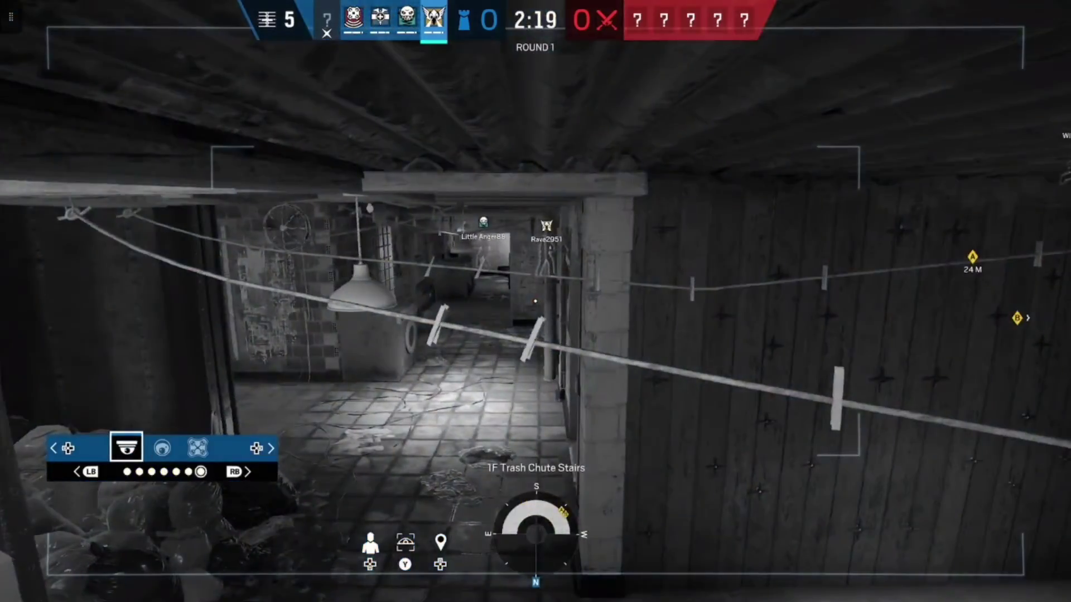
pyautogui.press('Left')
pyautogui.press('Left')
pyautogui.press('Left')
pyautogui.press('Left')
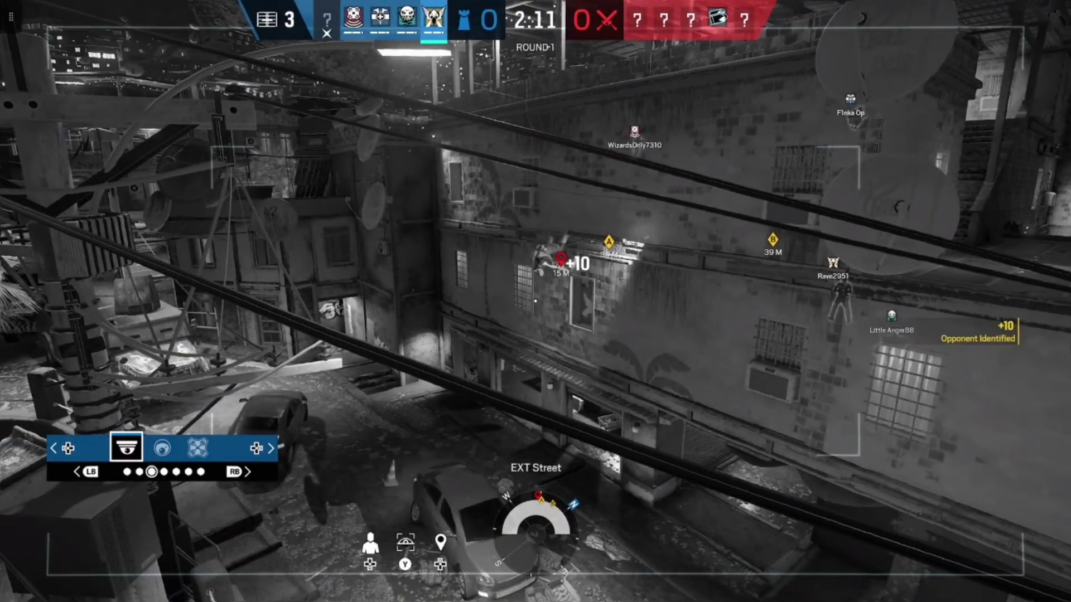
# Leave the security cameras for first person, then quit the game stream.
pyautogui.press('Escape')
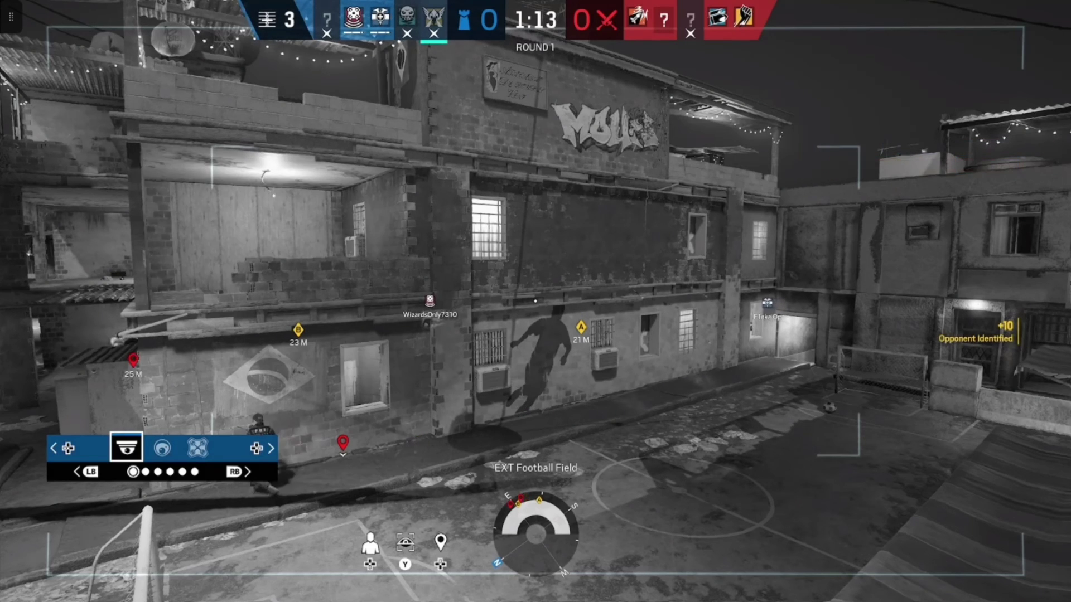
pyautogui.moveTo(535, 301)
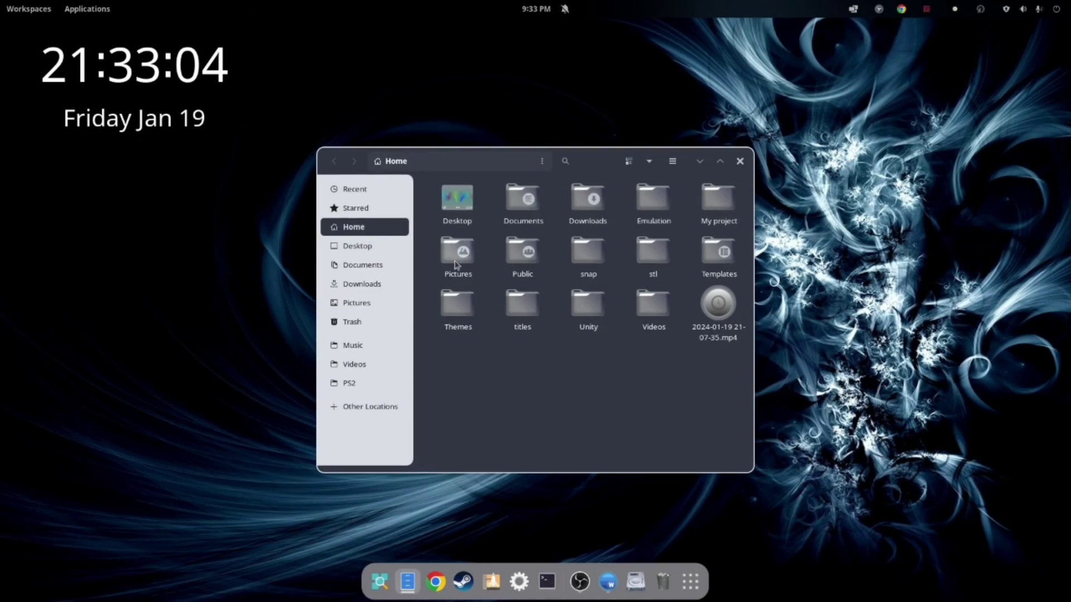
# Move the Edge .deb installer from Downloads to the Trash and close Files.
pyautogui.click(361, 287)
pyautogui.rightClick(471, 211)
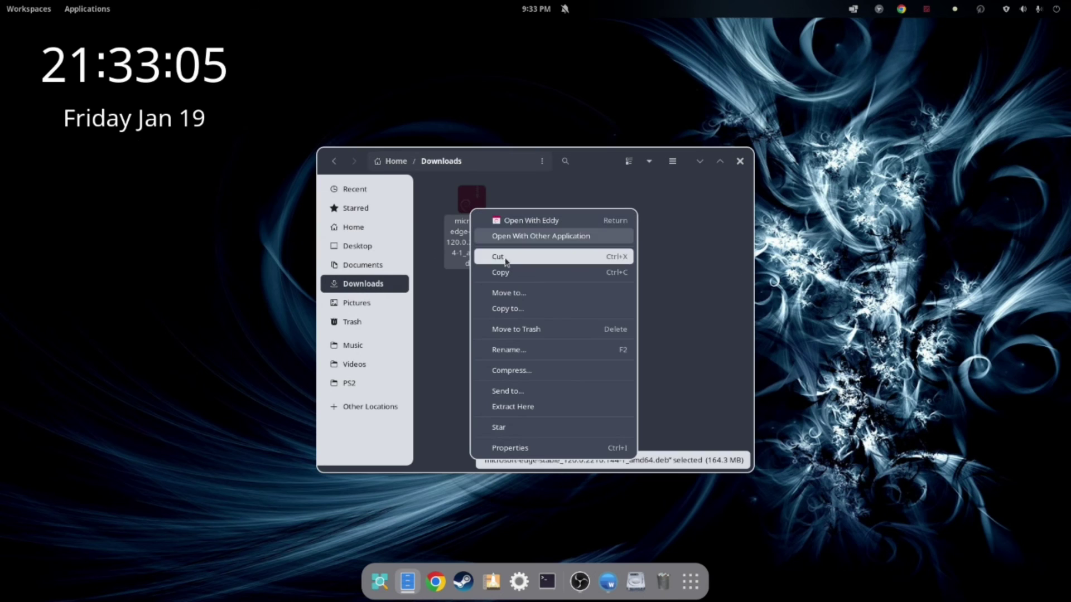
pyautogui.click(520, 331)
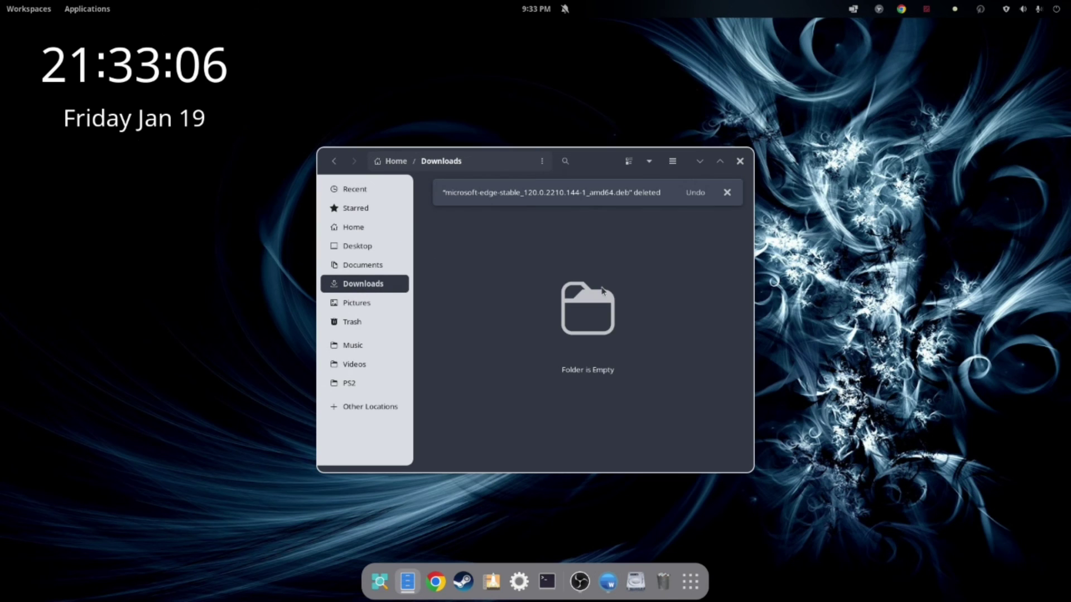
pyautogui.click(727, 192)
pyautogui.click(740, 161)
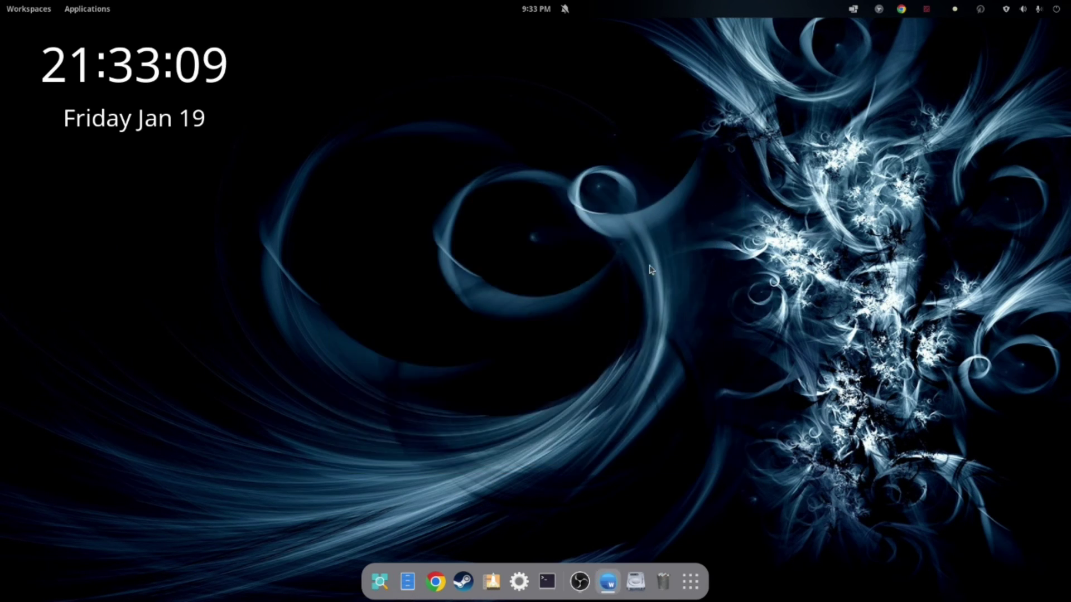